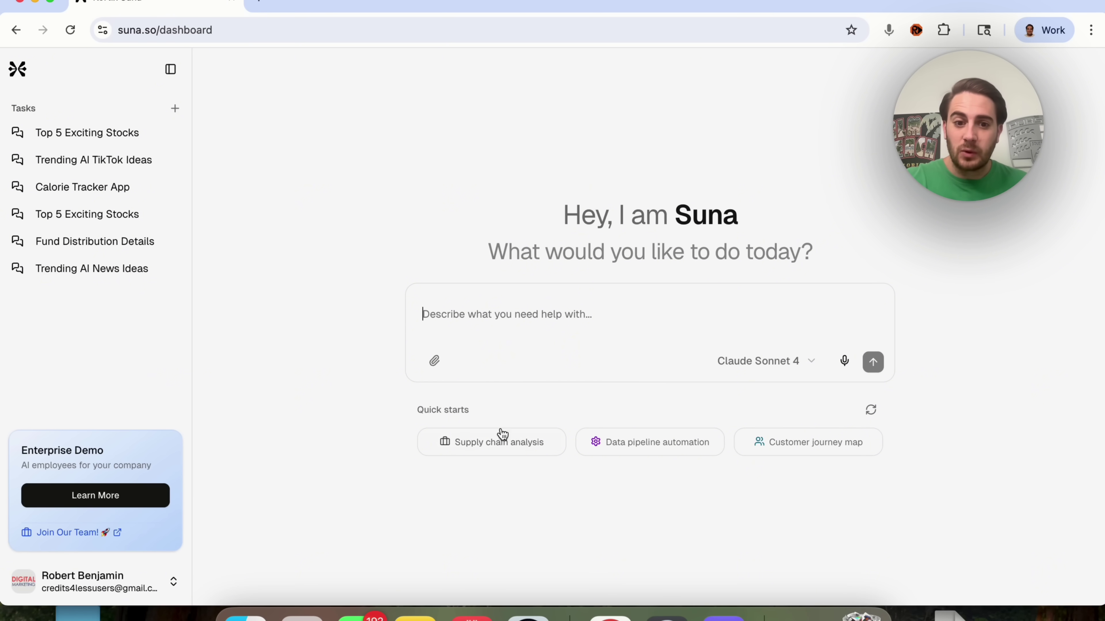
Load the supply chain analysis starter into the prompt, then clear it out
click(470, 446)
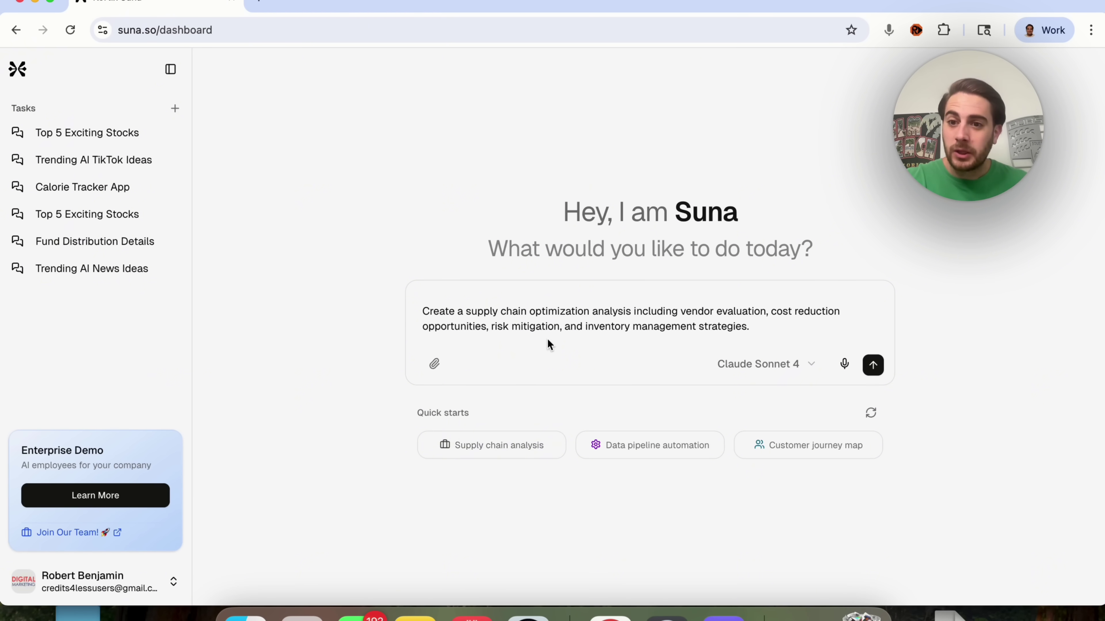
drag(770, 325, 393, 329)
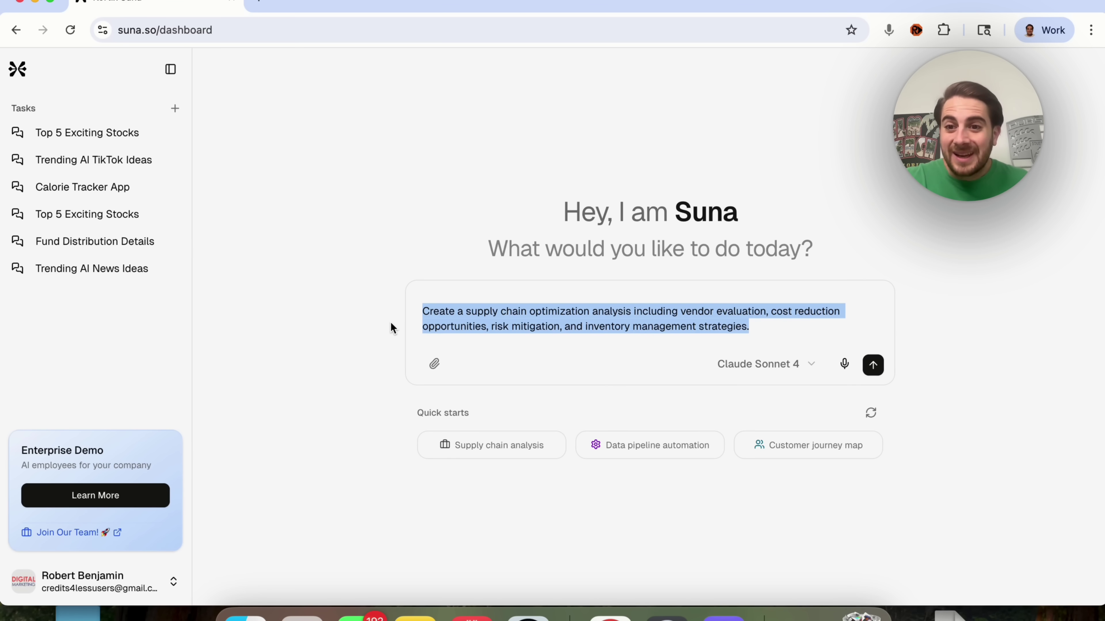
key(BackSpace)
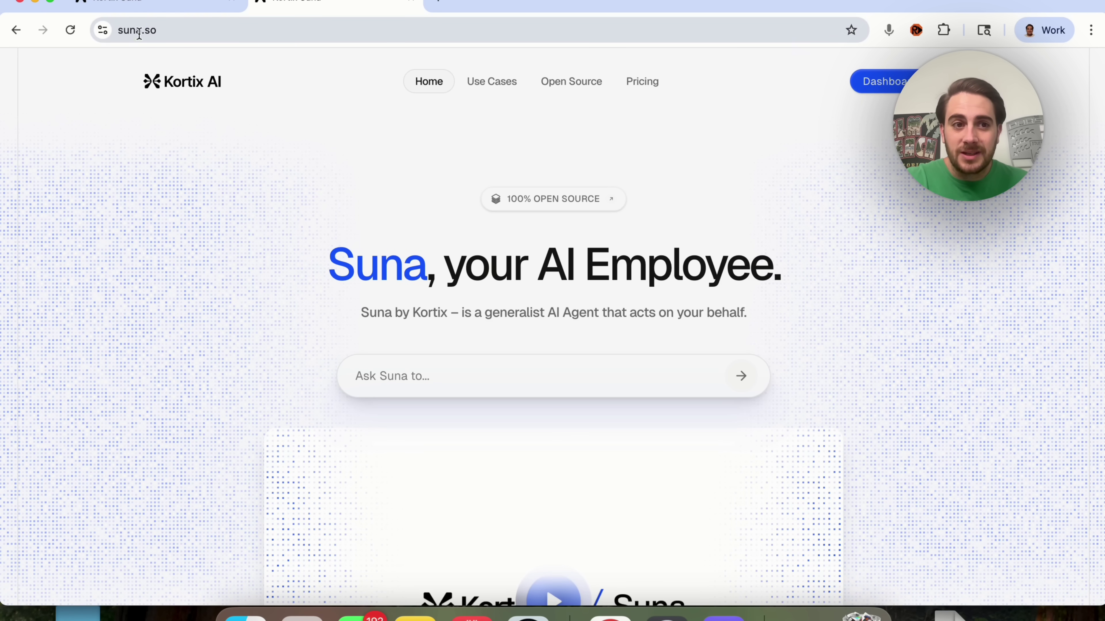
Browse the Use Cases cards on the suna.so homepage tab, then go back to the dashboard
key(ctrl+shift+Tab)
key(ctrl+Tab)
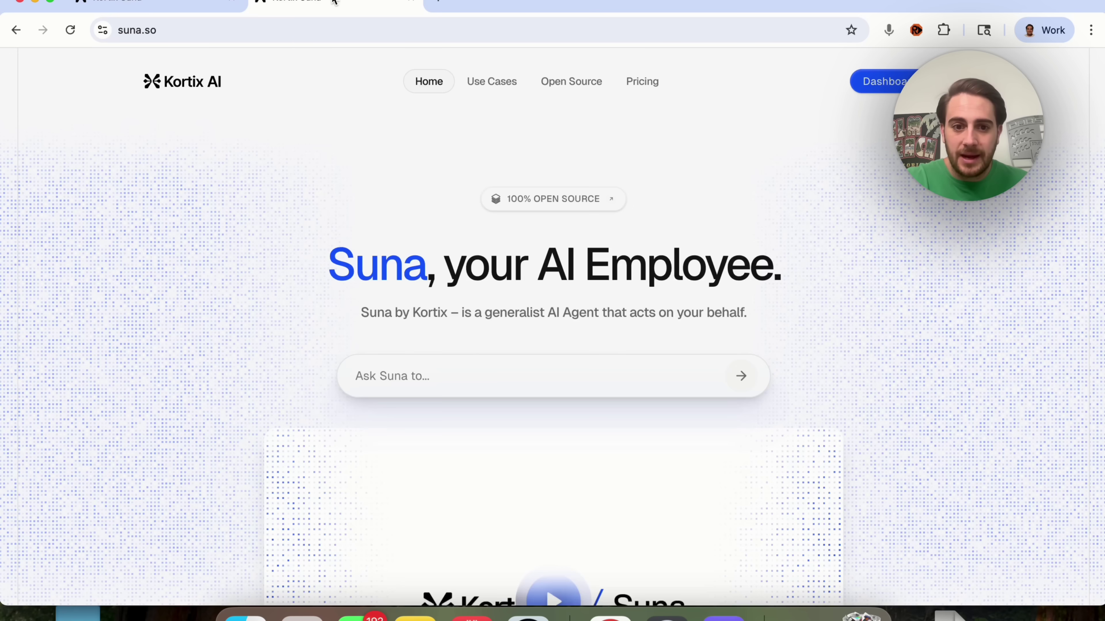
scroll(308, 321, down, 15)
scroll(310, 322, up, 3)
scroll(310, 323, down, 15)
scroll(310, 322, up, 12)
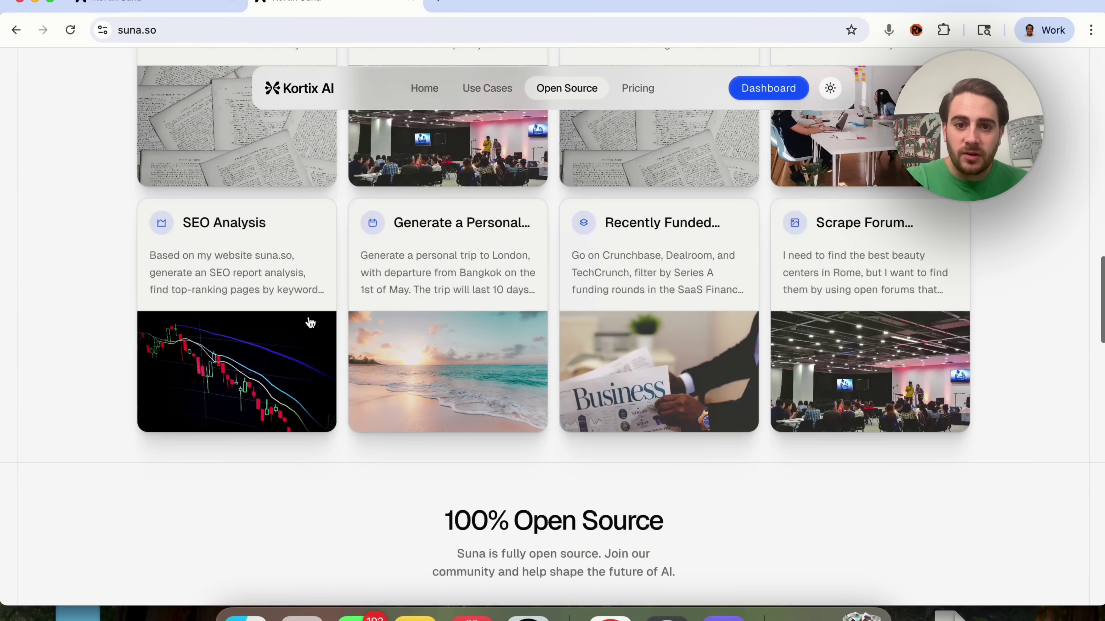
scroll(276, 290, up, 2)
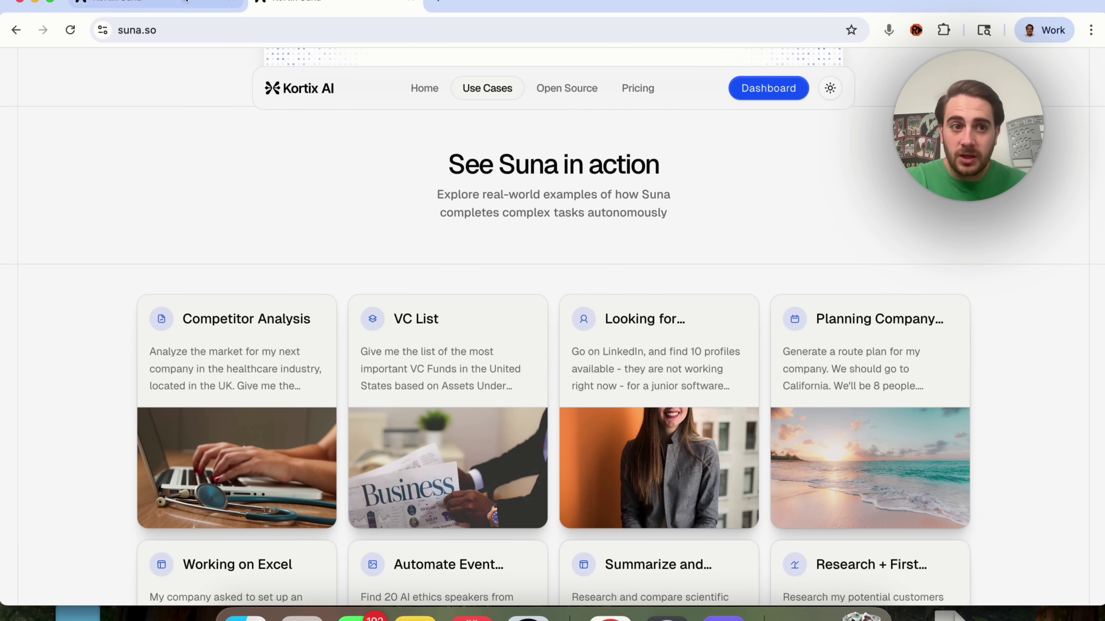
click(152, 4)
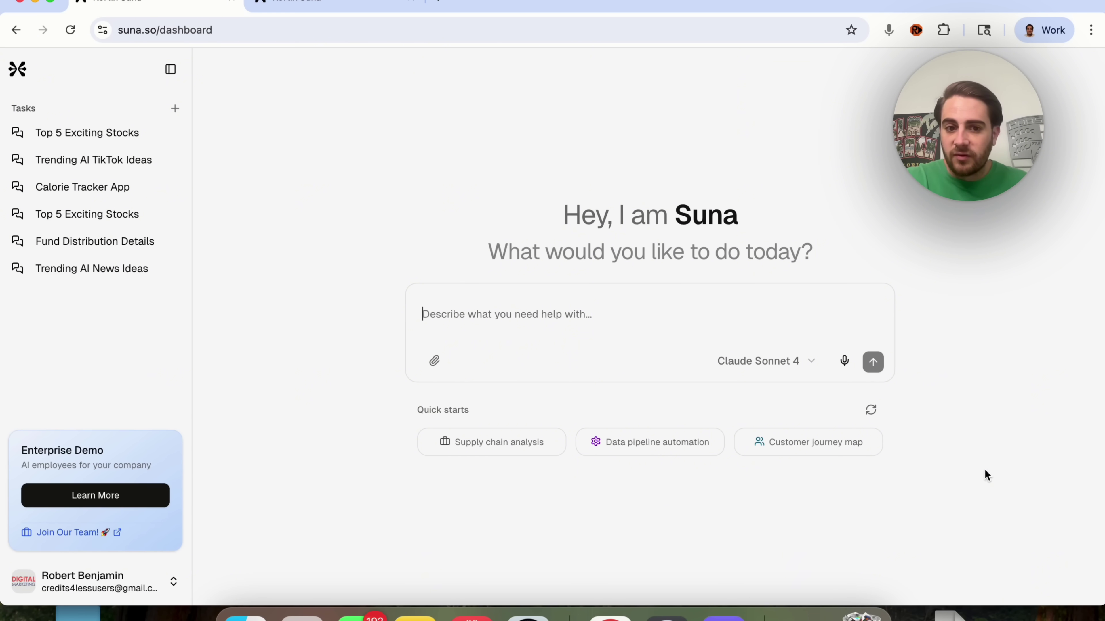
click(433, 367)
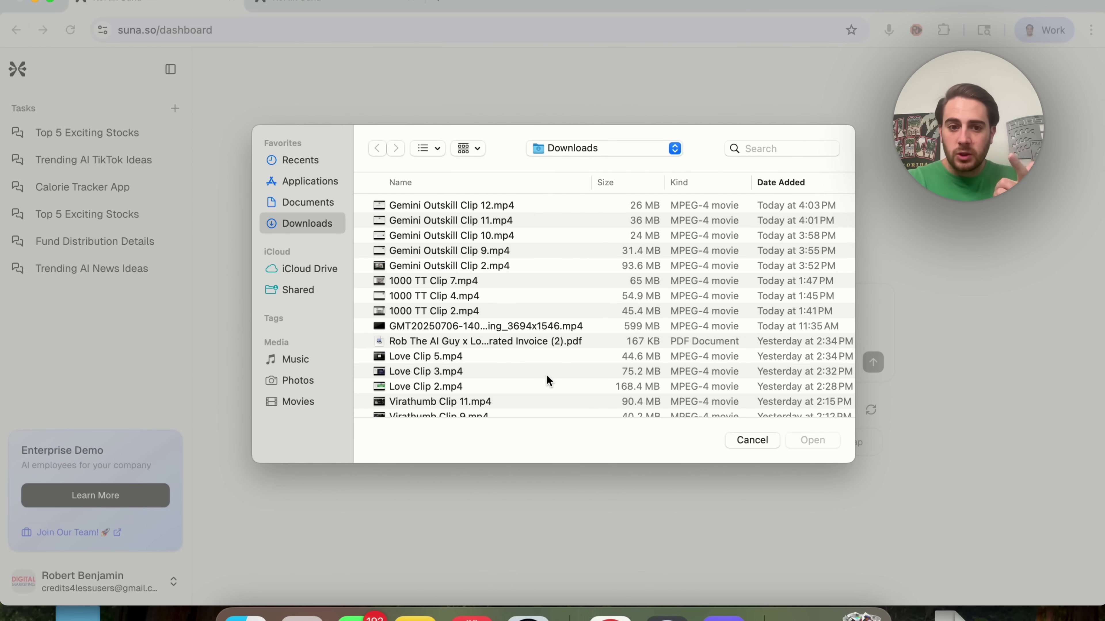
scroll(547, 376, down, 10)
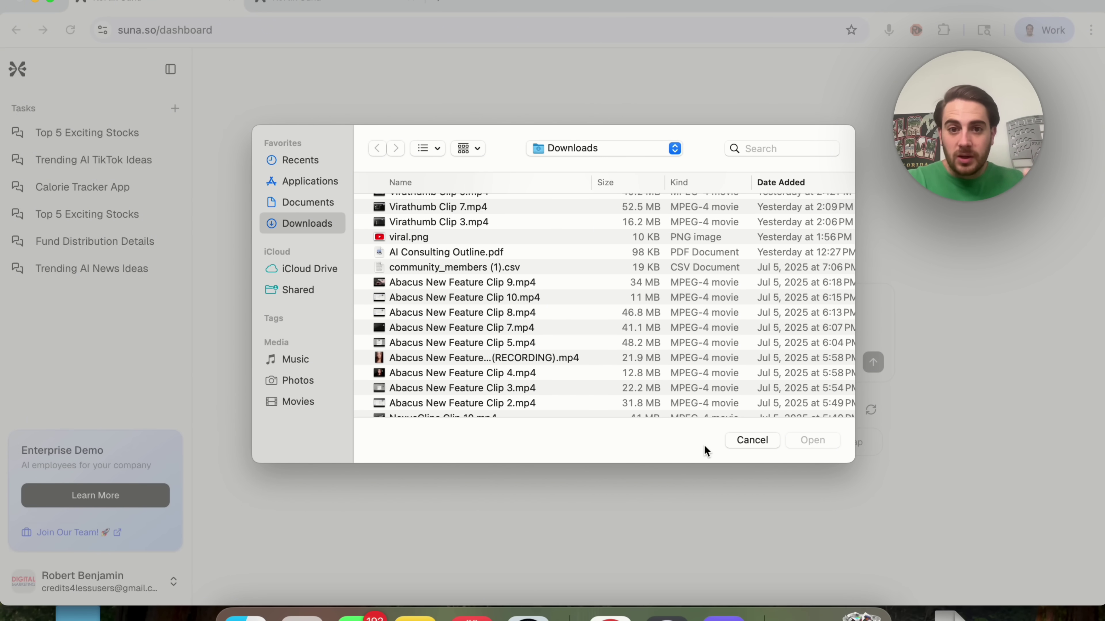
click(745, 440)
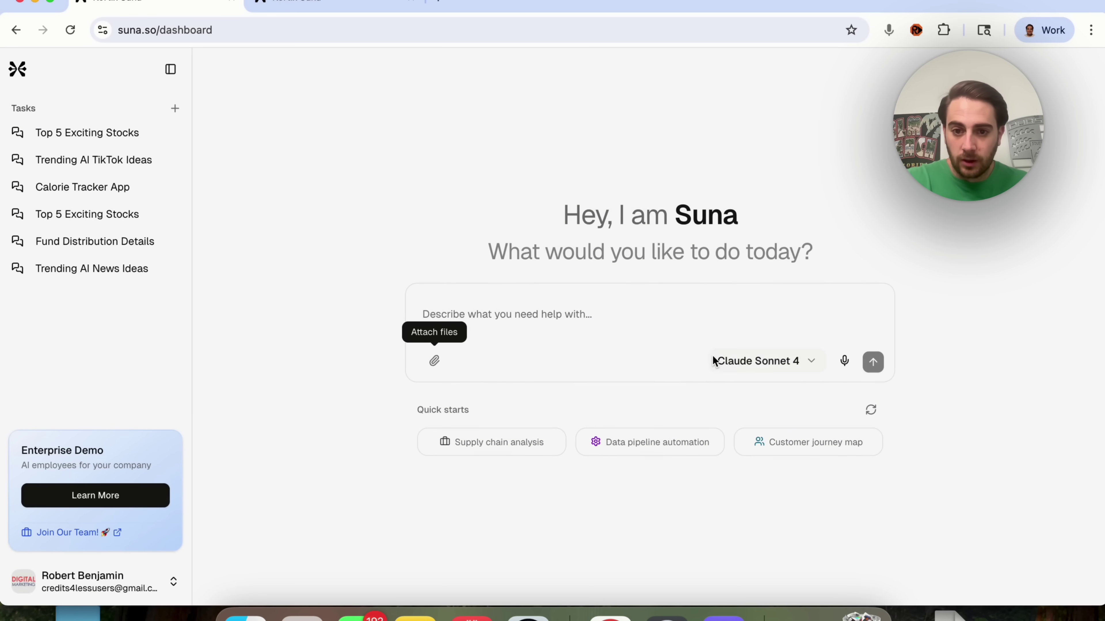
click(746, 360)
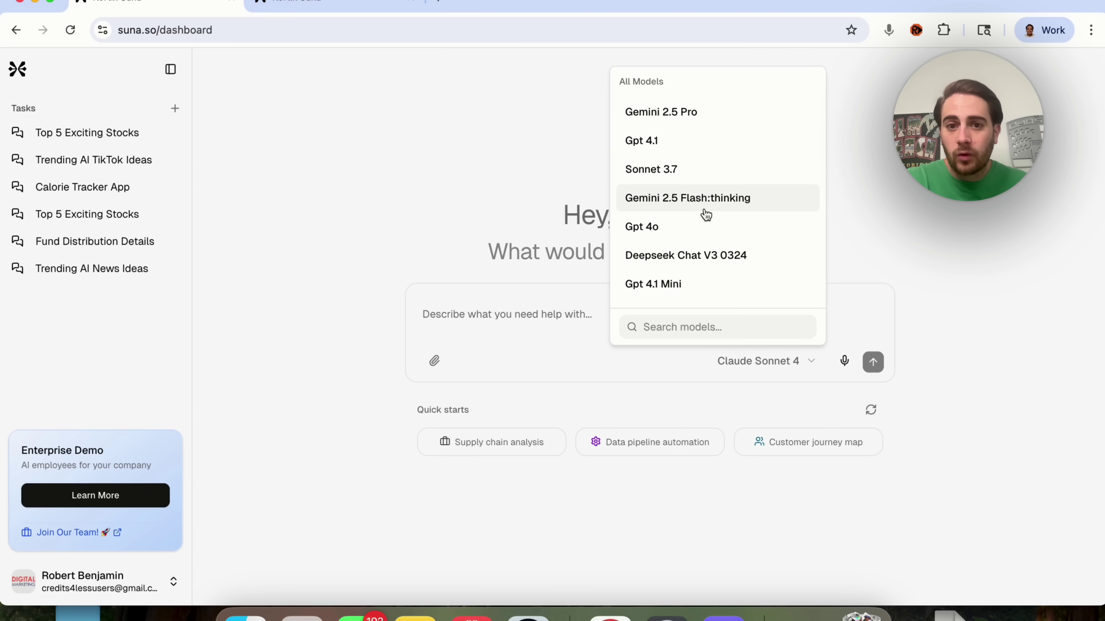
scroll(699, 200, down, 3)
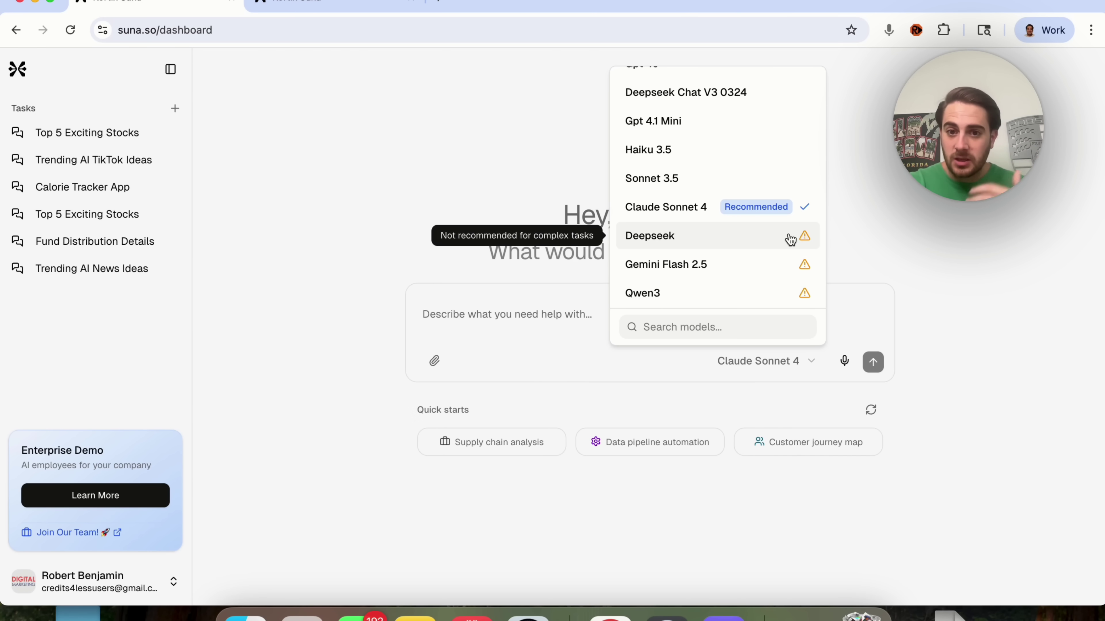
click(883, 222)
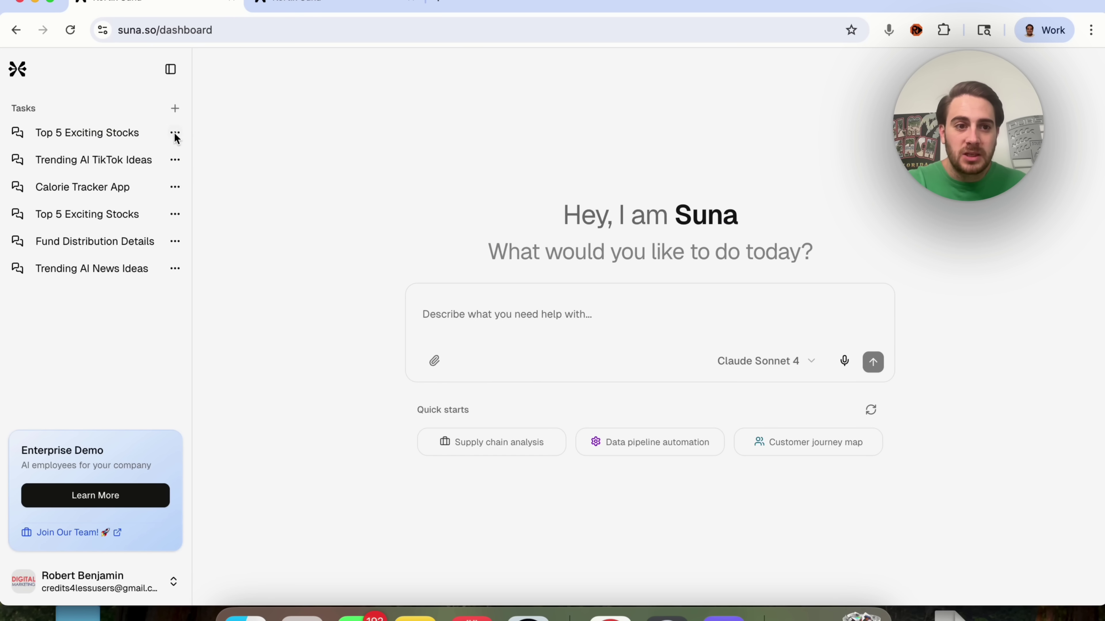
click(175, 132)
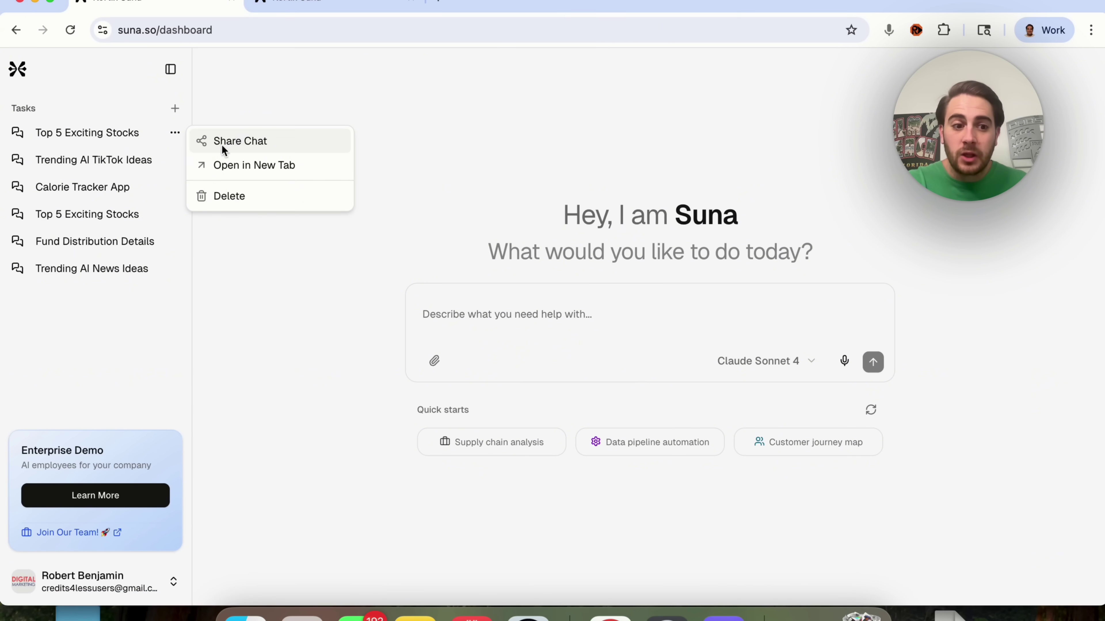
click(161, 572)
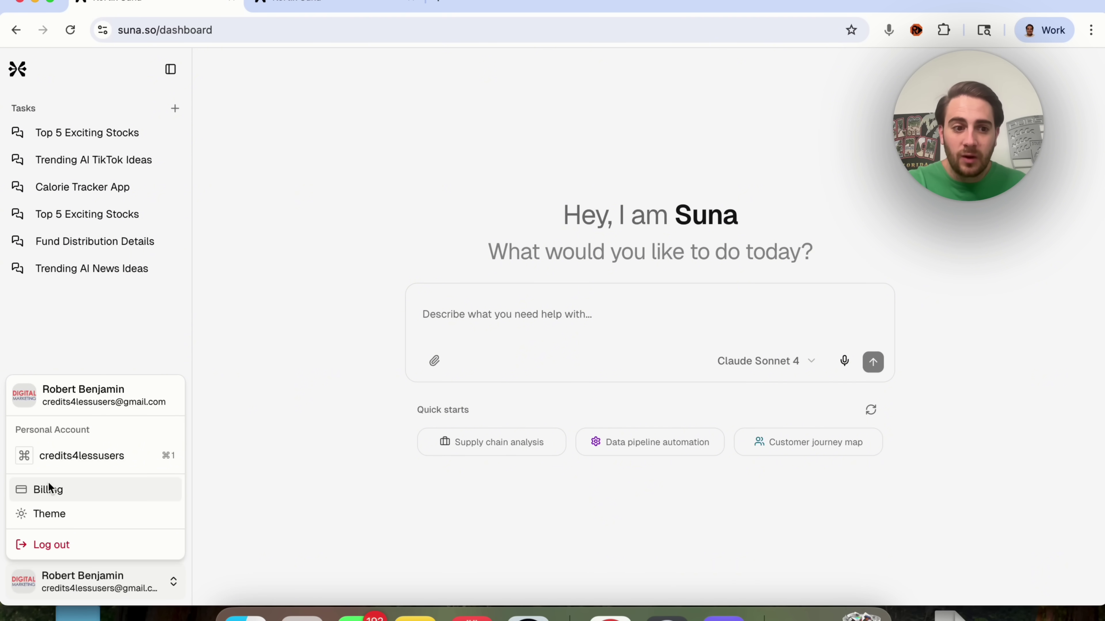
click(119, 456)
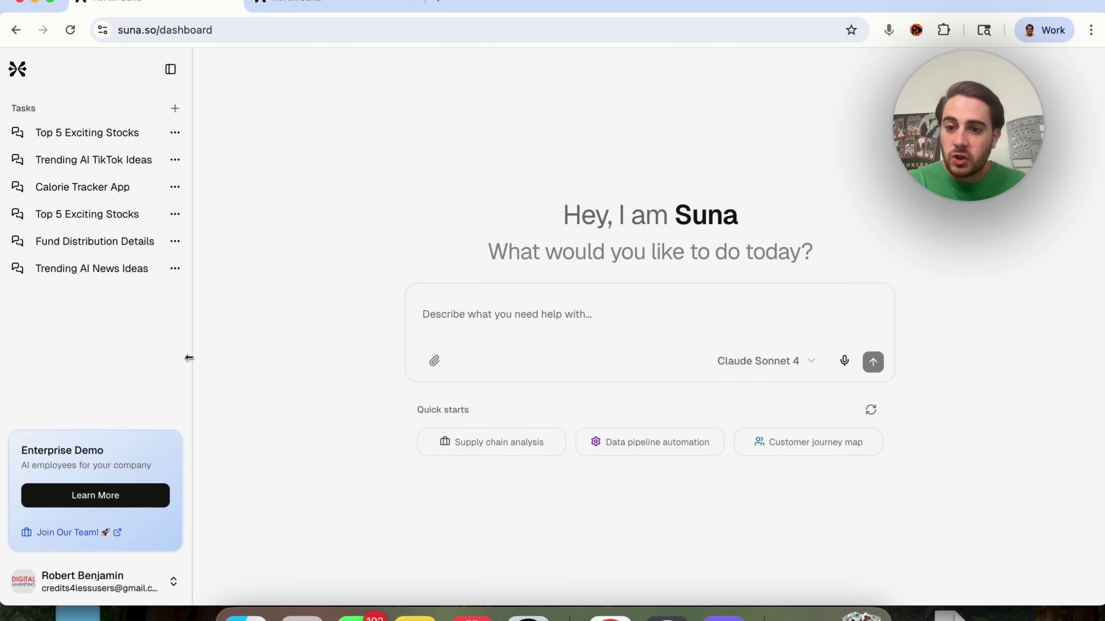
click(158, 584)
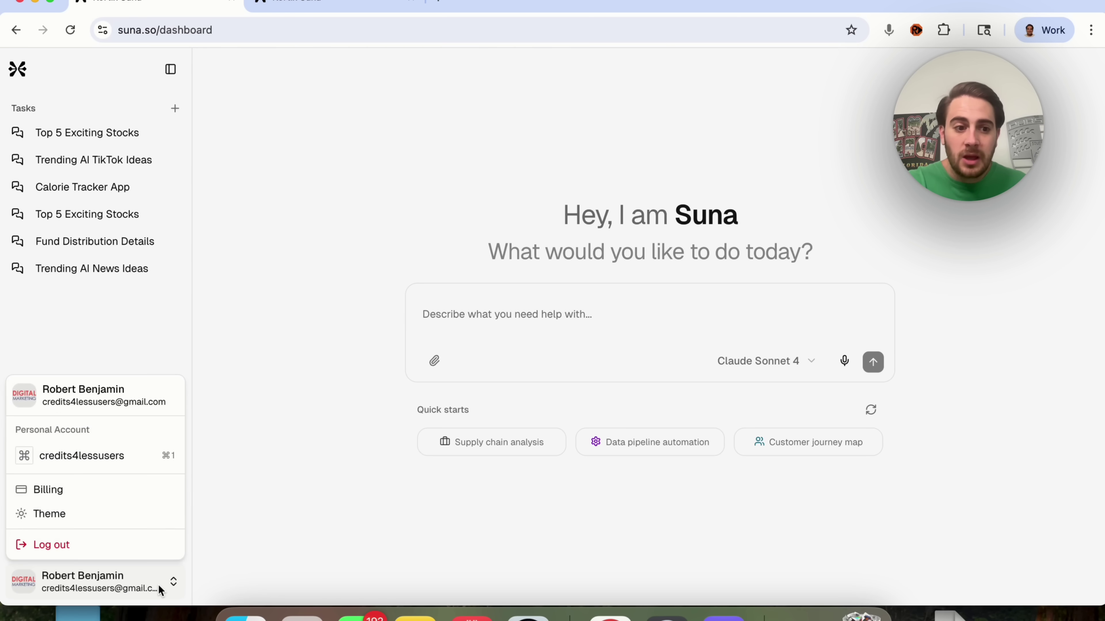
click(100, 512)
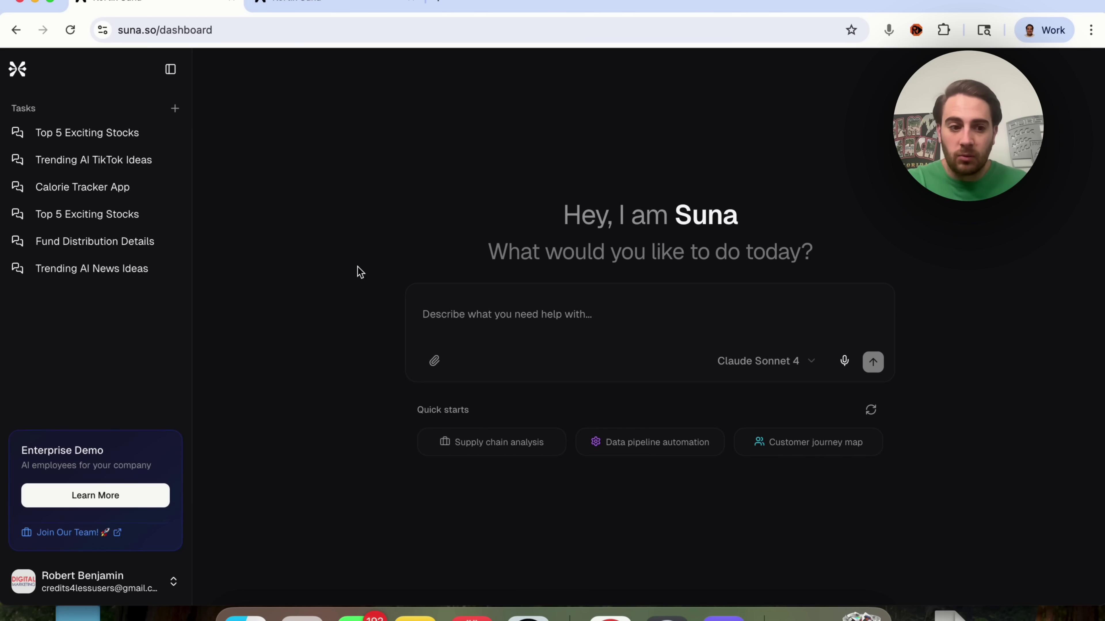
click(143, 583)
click(93, 513)
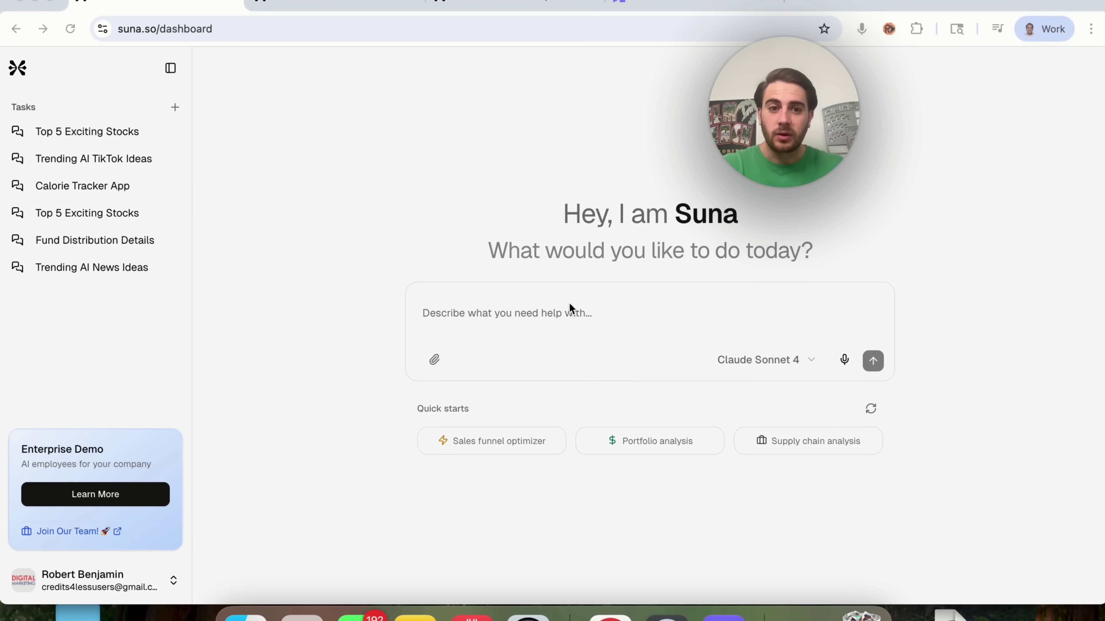
Paste and send the request for top US VC firms by AUM, with focus, websites and contacts
click(547, 321)
text(Provide a list of the top venture capital (VC) firms in the United States, prioritized by Assets Under Management (AUM). For each firm, include the name, estimated AUM, investment focus or stage (e.g., early-stage, growth, sector-specific), website URL, and a publicly available contact email if possible. Present the results in a clear and structured format suitable for direct outreach and strategic research.)
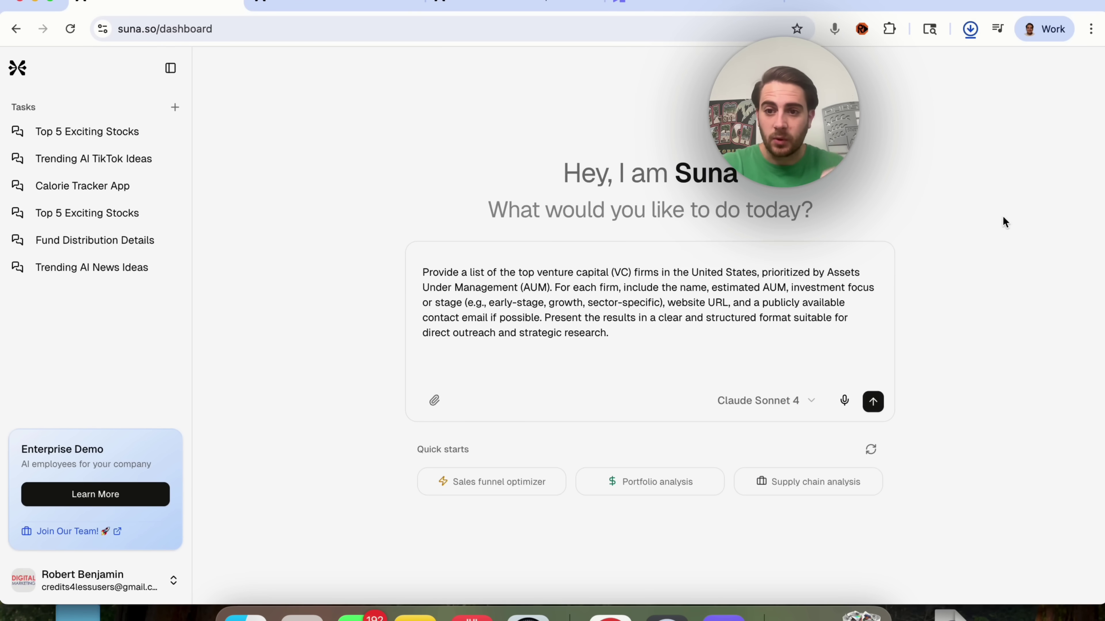
click(558, 388)
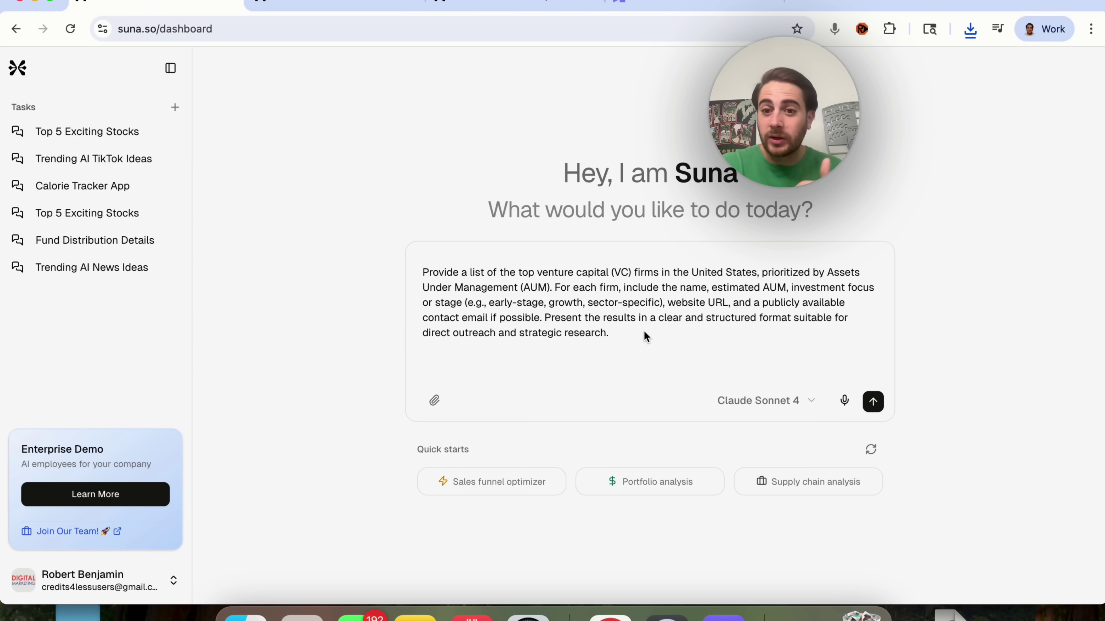
click(874, 404)
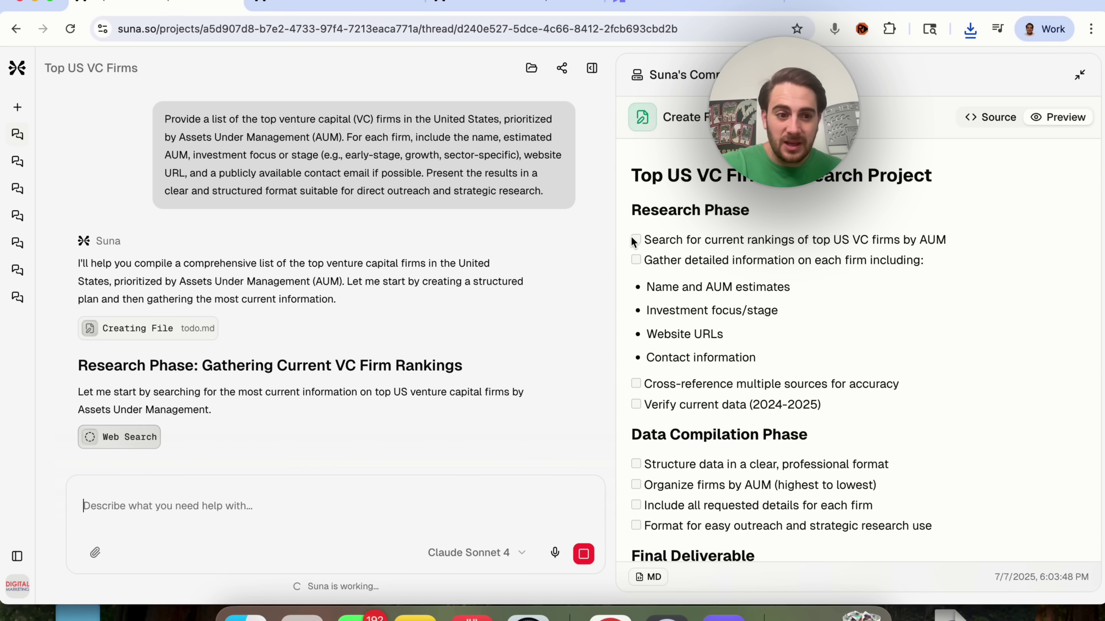
Scroll the side panel to review the todo.md plan and the first web search results
scroll(646, 300, down, 2)
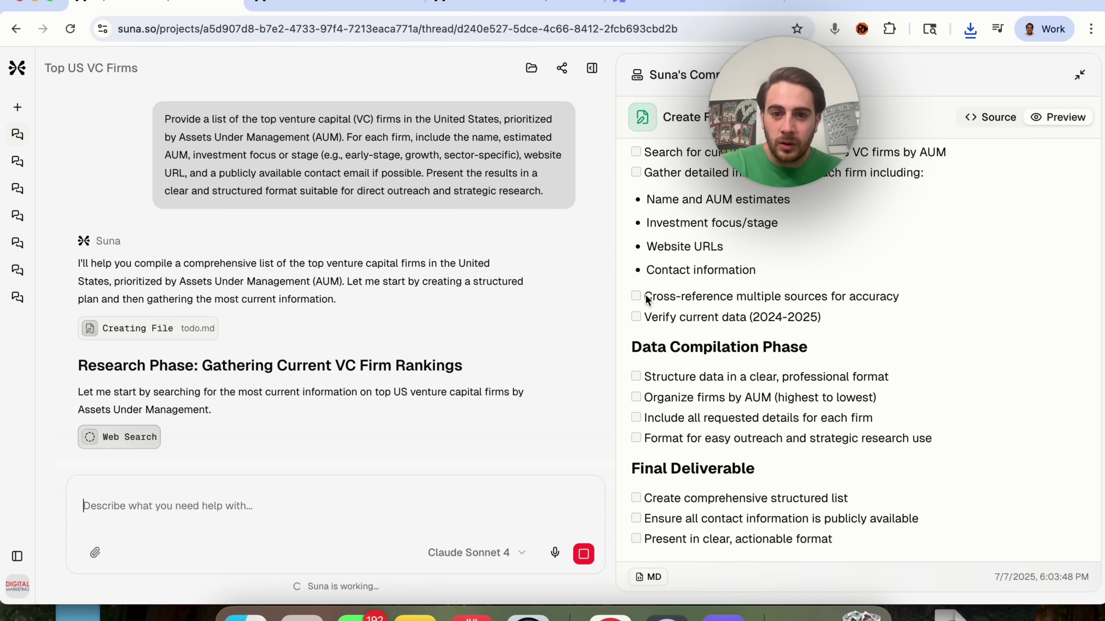
scroll(646, 299, up, 2)
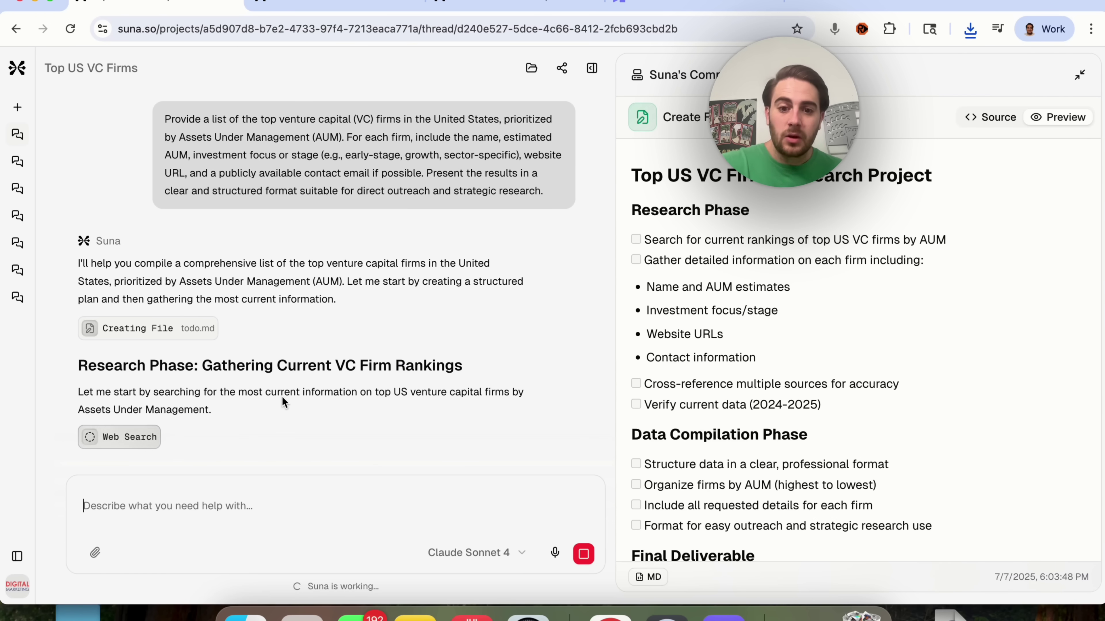
scroll(282, 396, down, 2)
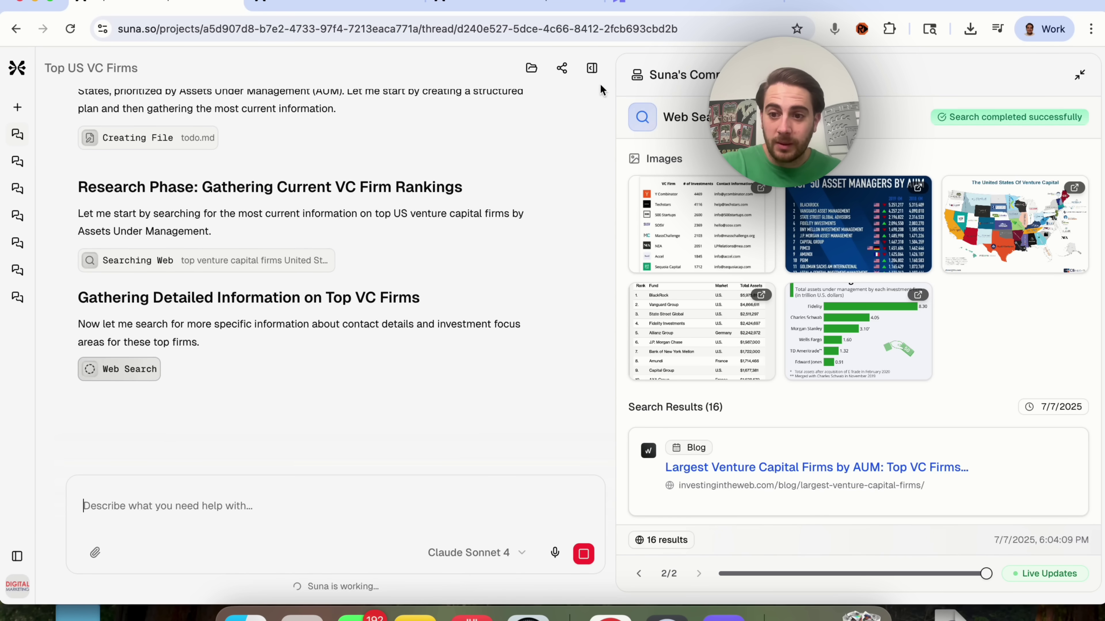
Scroll through the Web Search panel's live results and images for the firms' contacts
scroll(658, 180, down, 5)
scroll(654, 226, down, 5)
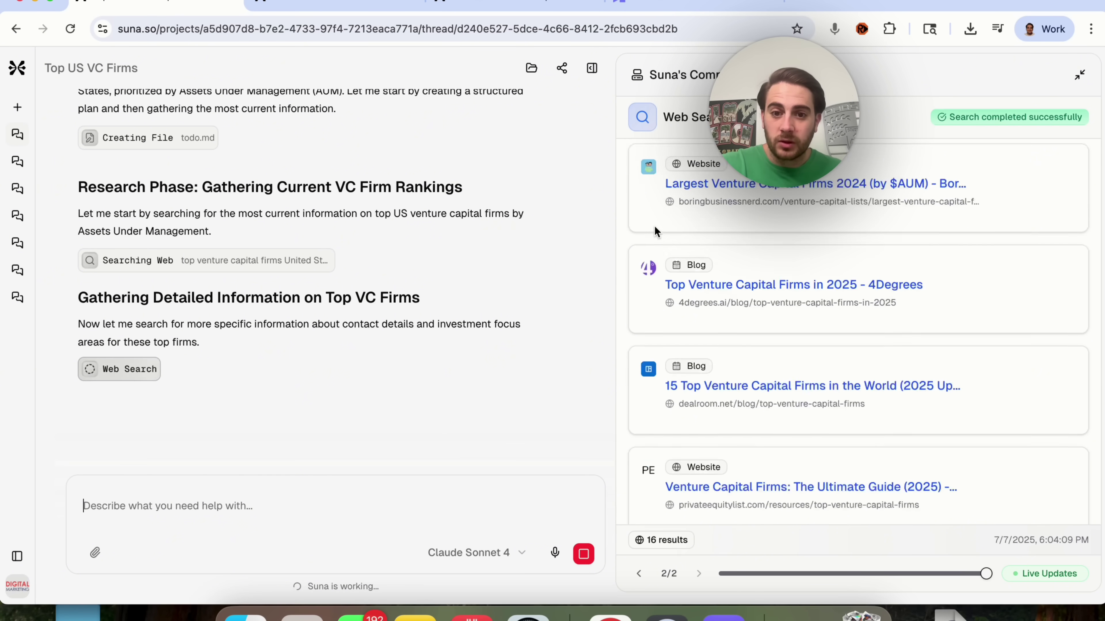
scroll(654, 226, down, 10)
scroll(654, 226, up, 15)
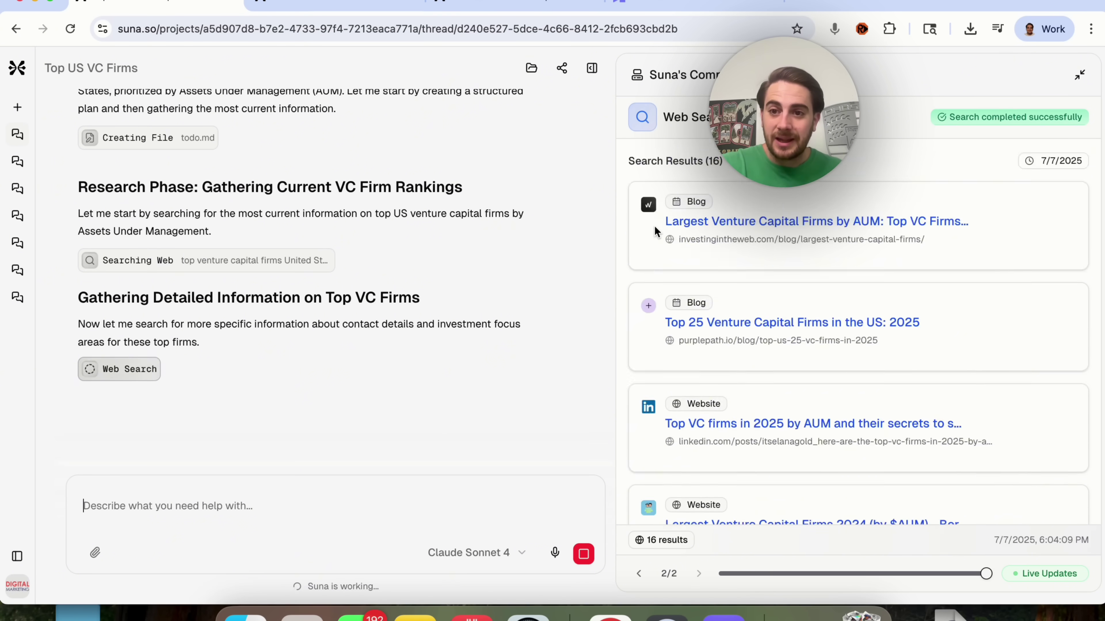
scroll(654, 225, up, 4)
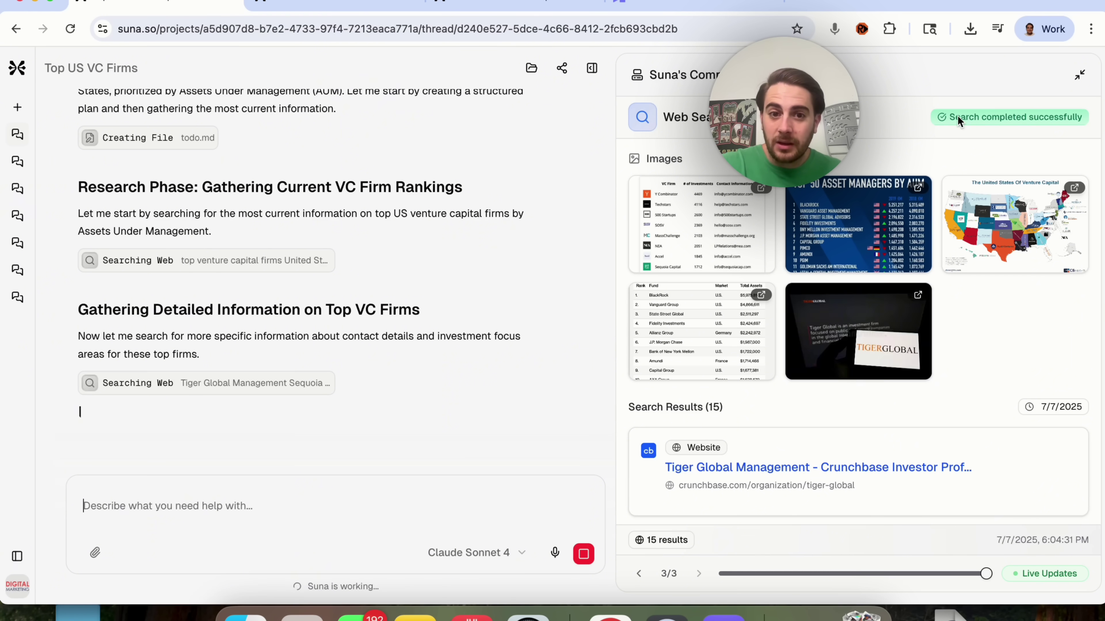
scroll(815, 314, down, 8)
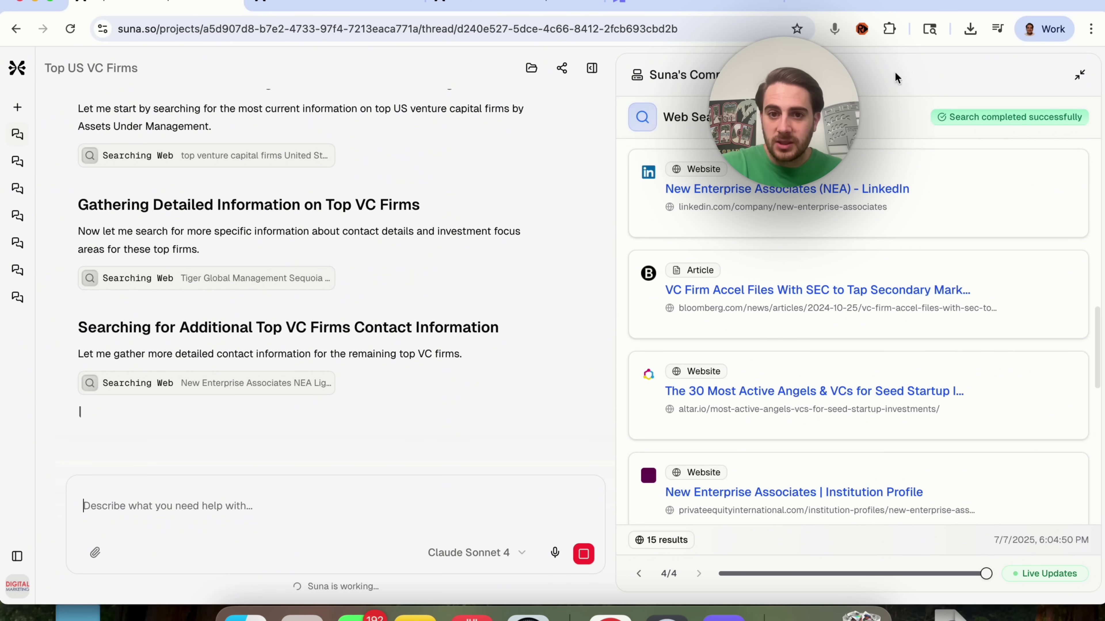
click(562, 68)
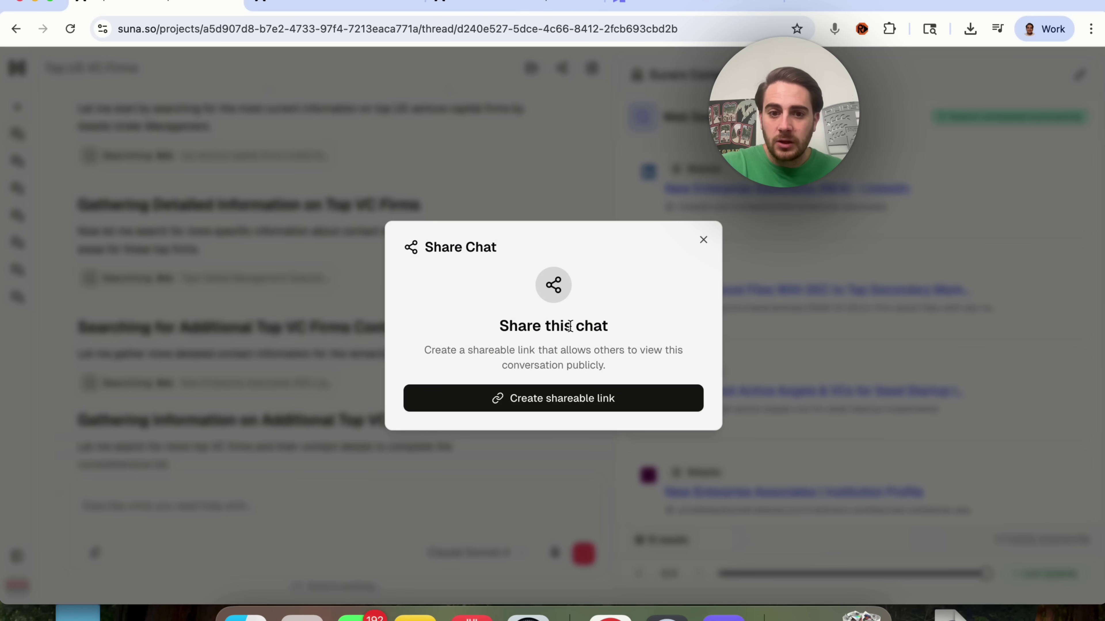
click(546, 219)
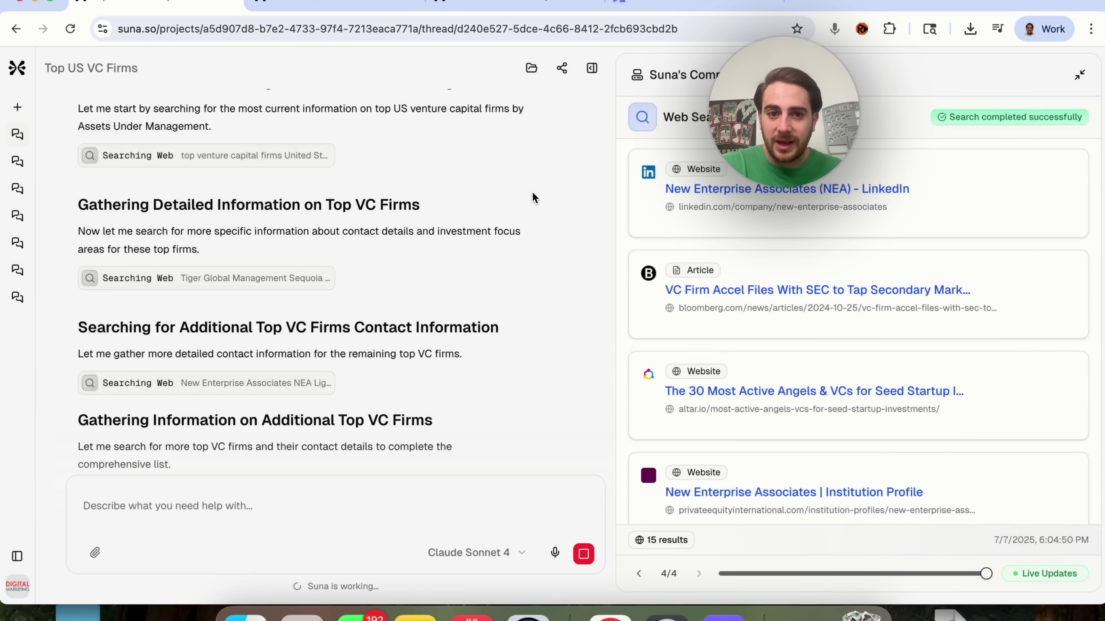
click(532, 68)
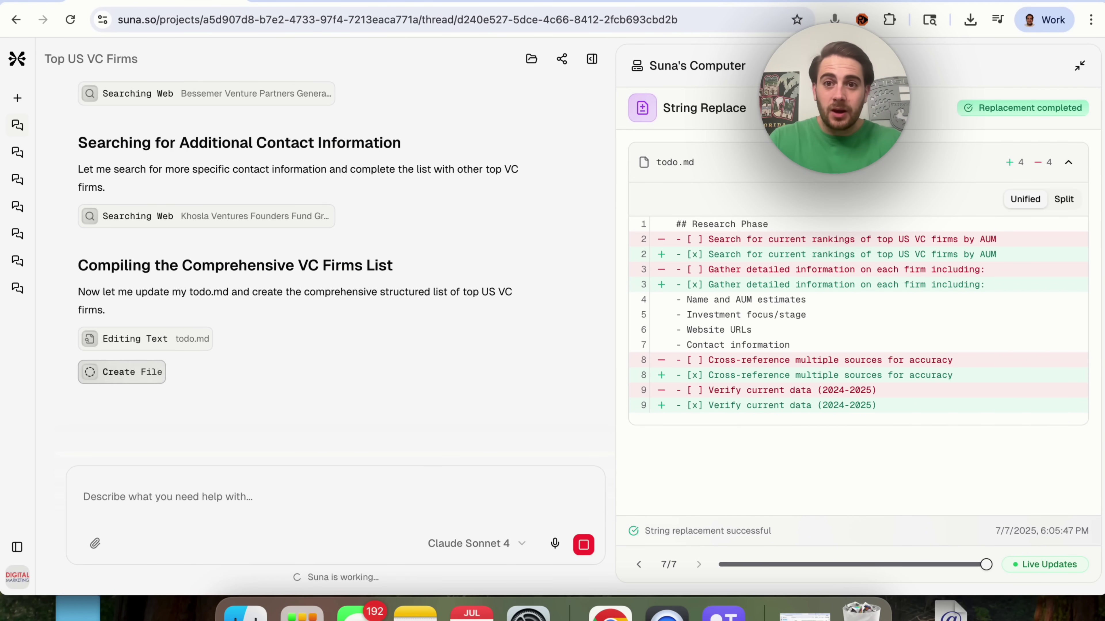
Load google.com in a new tab, then close it to return to the thread
key(super+t)
text(google.com)
key(Return)
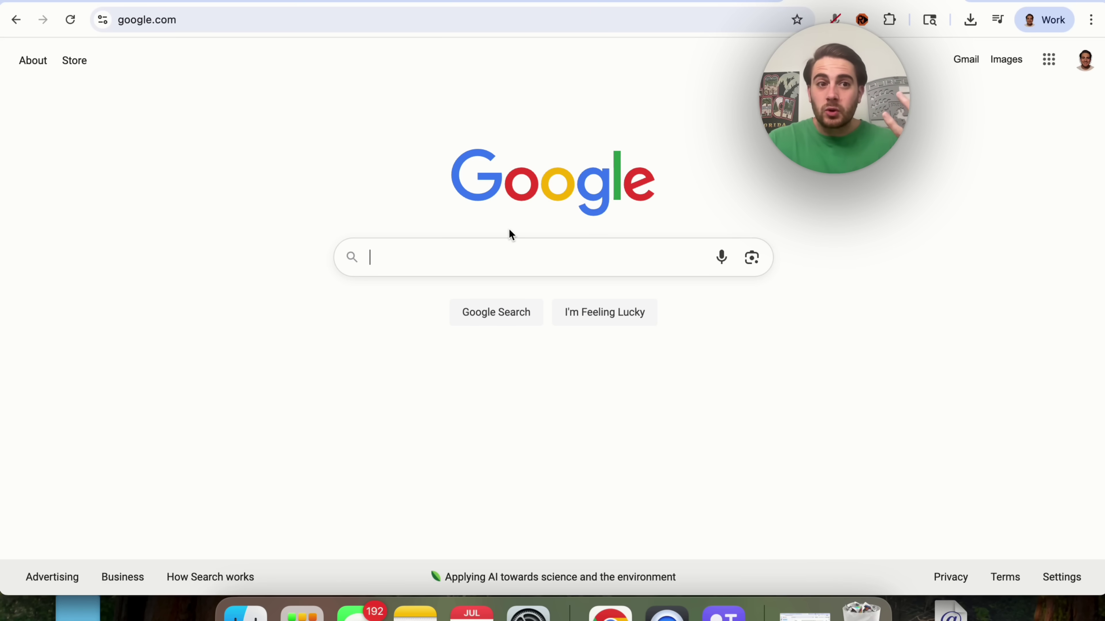
key(super+w)
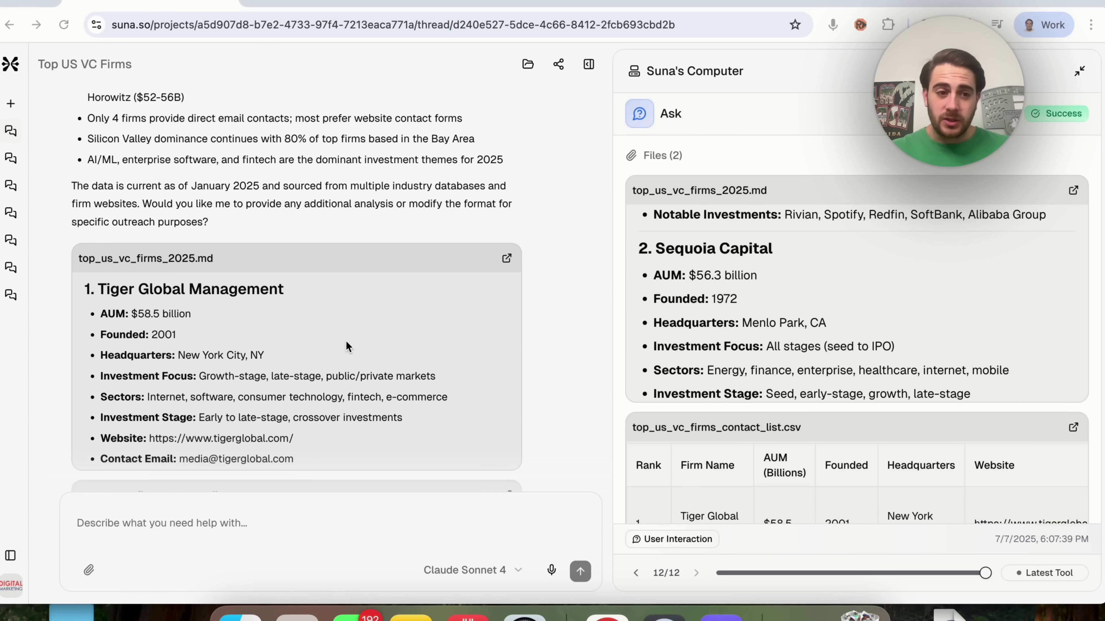
Scroll through the top_us_vc_firms_2025.md preview and the contact list CSV table
scroll(346, 346, down, 3)
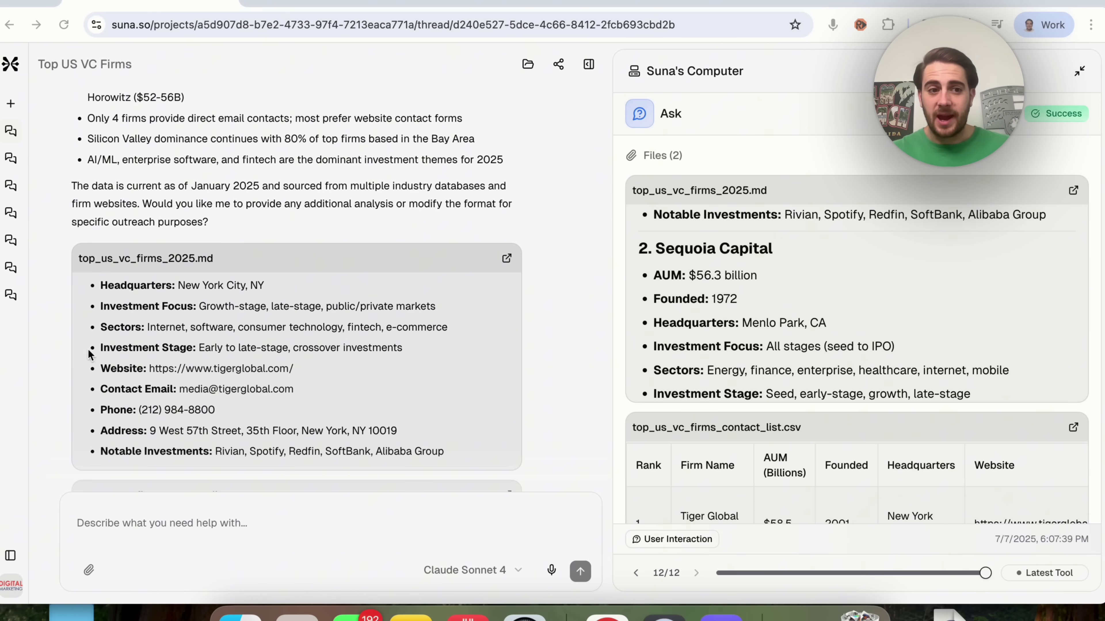
scroll(178, 340, up, 5)
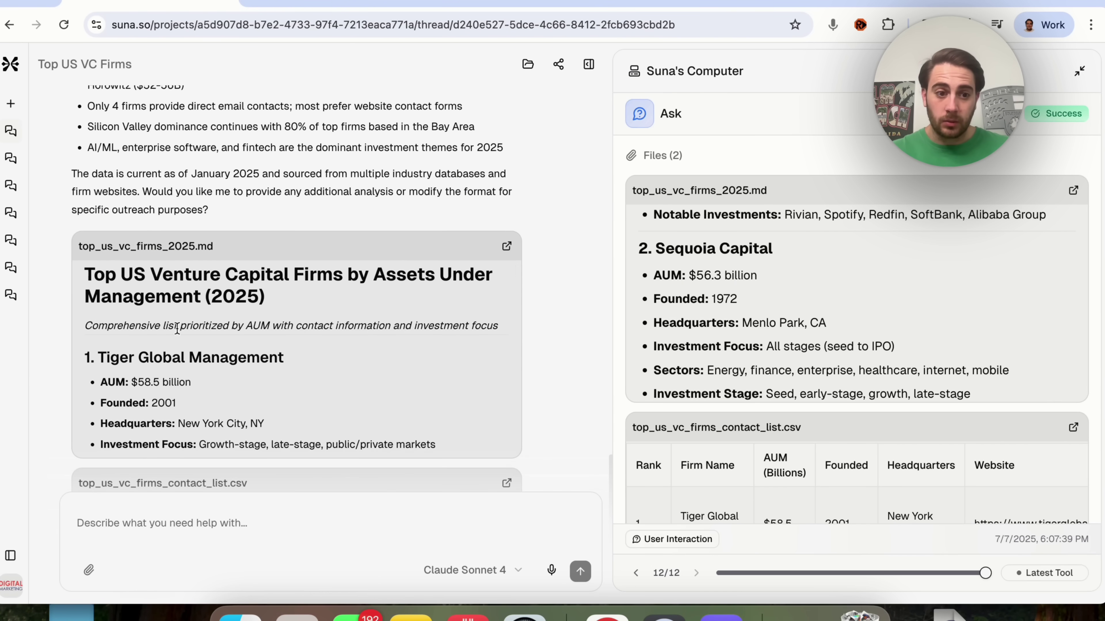
scroll(180, 348, down, 15)
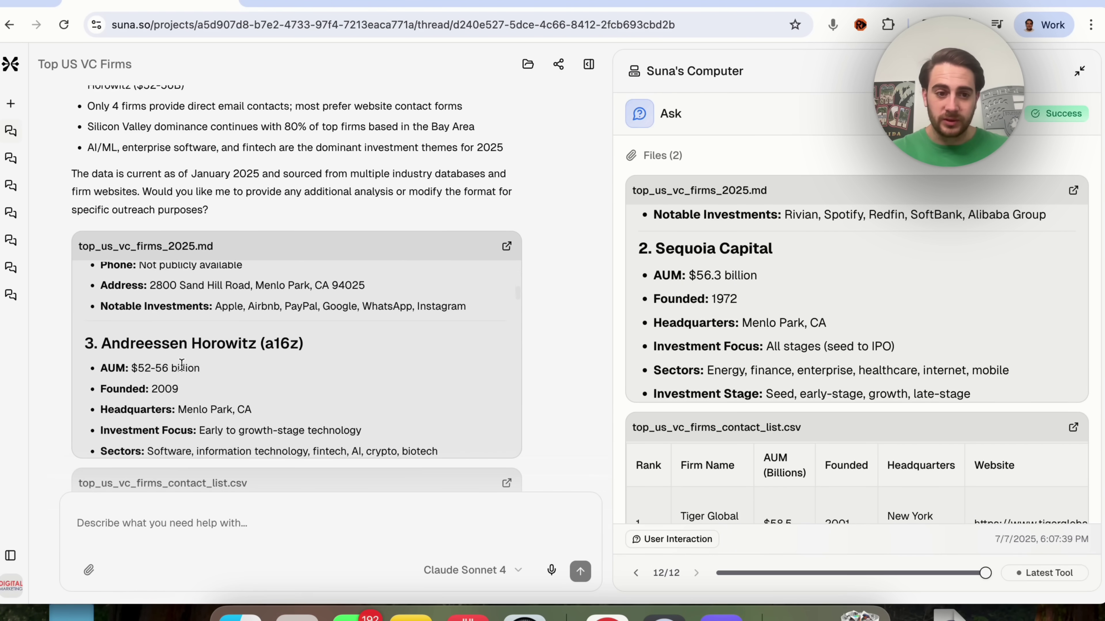
scroll(181, 364, down, 15)
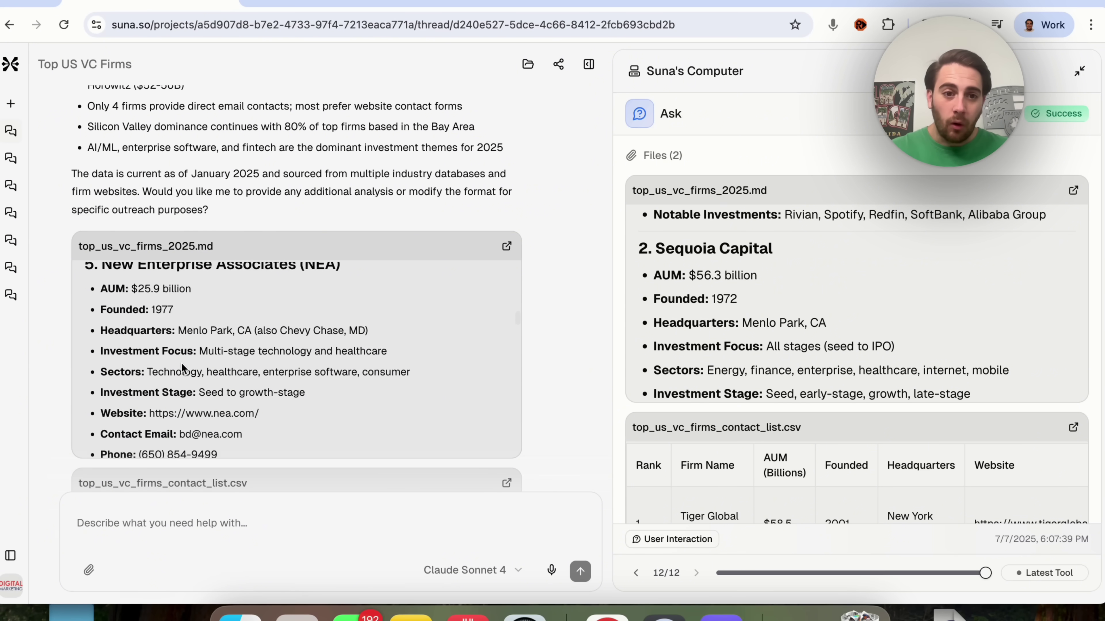
scroll(182, 362, down, 5)
scroll(35, 395, down, 10)
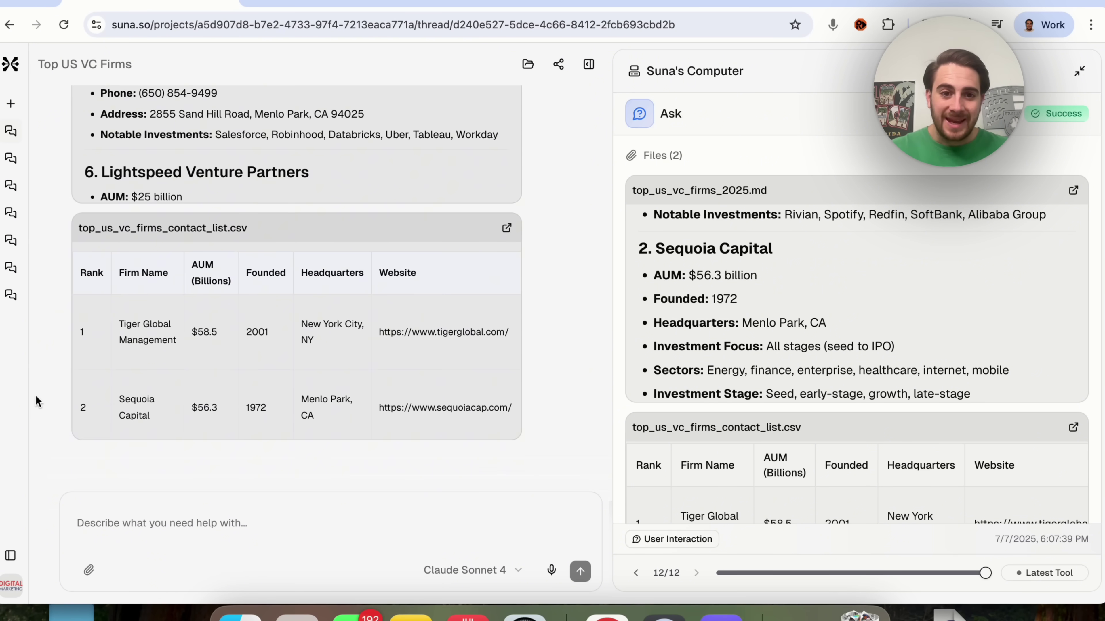
scroll(280, 374, down, 5)
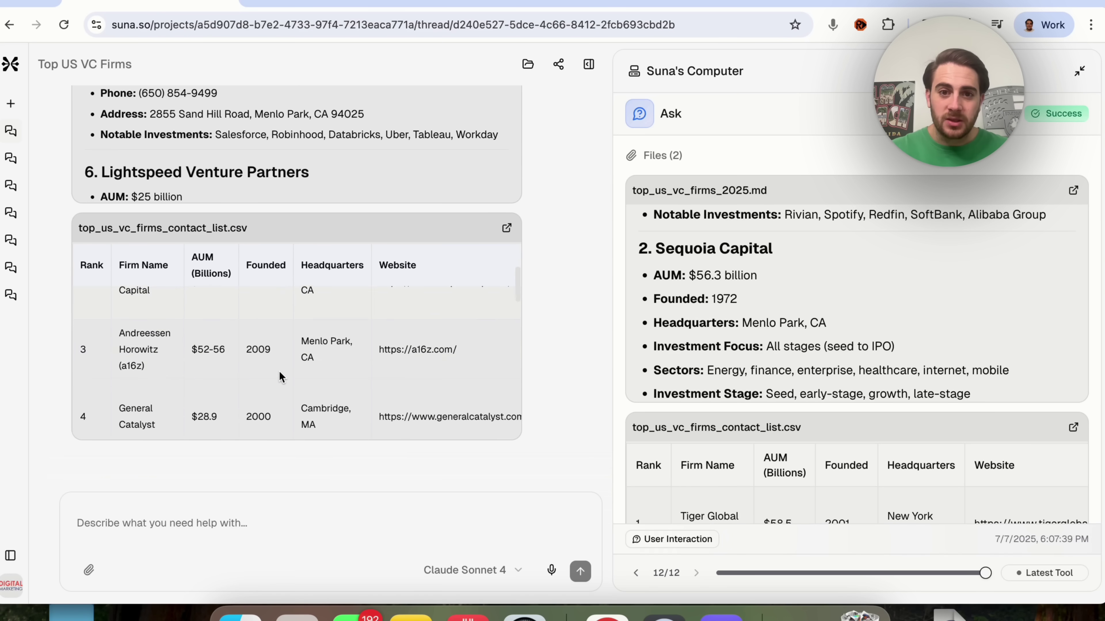
scroll(280, 375, down, 10)
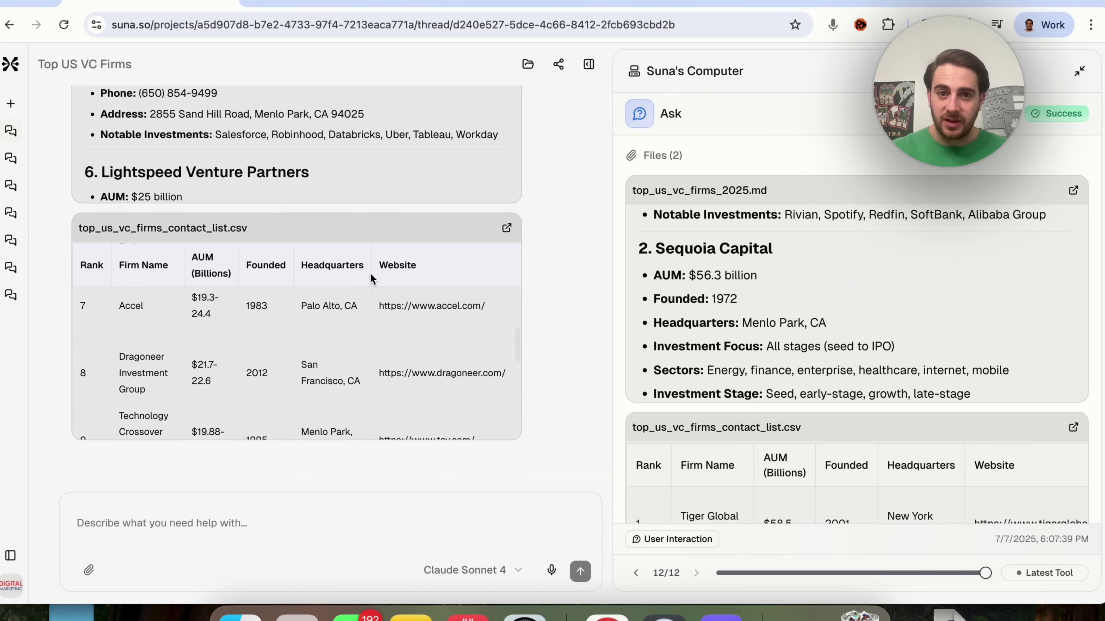
Check the workspace files, then send the AI agents industry PDF report prompt from the dashboard
click(525, 65)
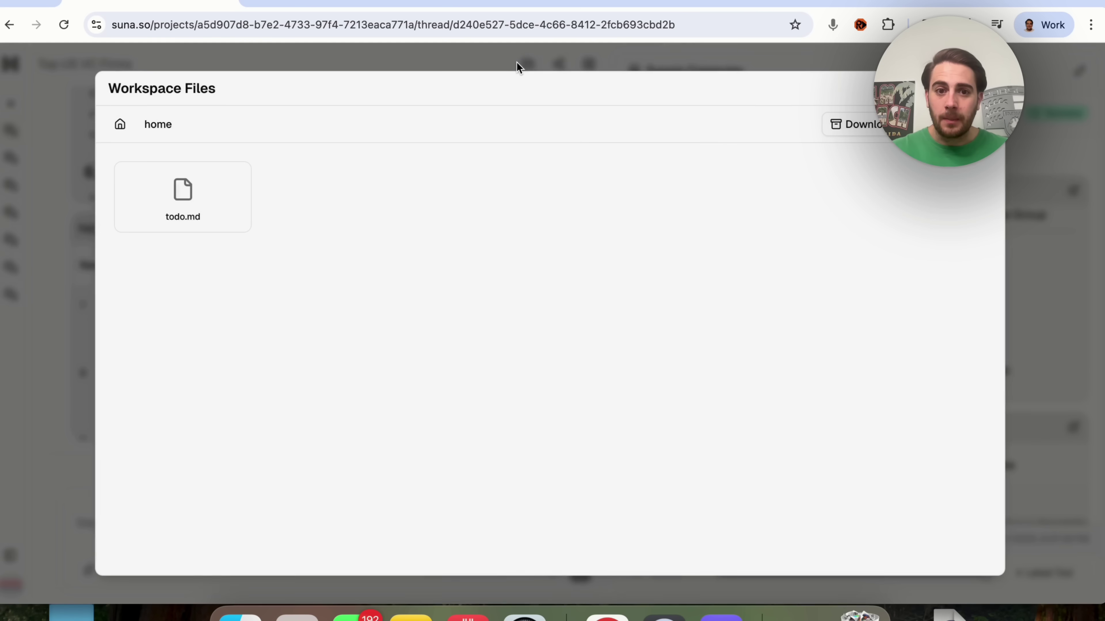
click(287, 21)
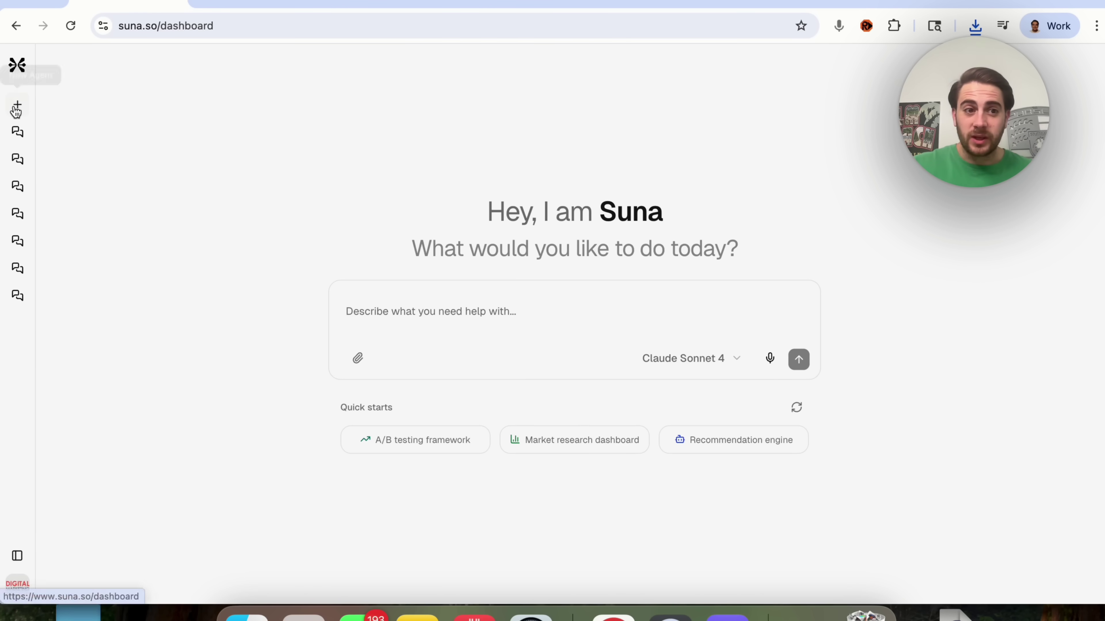
text(Analyze the AI Agents industry to support the planning of my next company  Provide a comprehensive market overview, including current trends, growth projections, and relevant regulations.  Identify the top 5–10 major competitors in the space, including their names, website URLs, estimated market size or share, core services or products, key strengths, and notable weaknesses.  Also highlight any significant opportunities, gaps, or underserved segments within the market.  Present all findings in a well-structured, professional PDF report.)
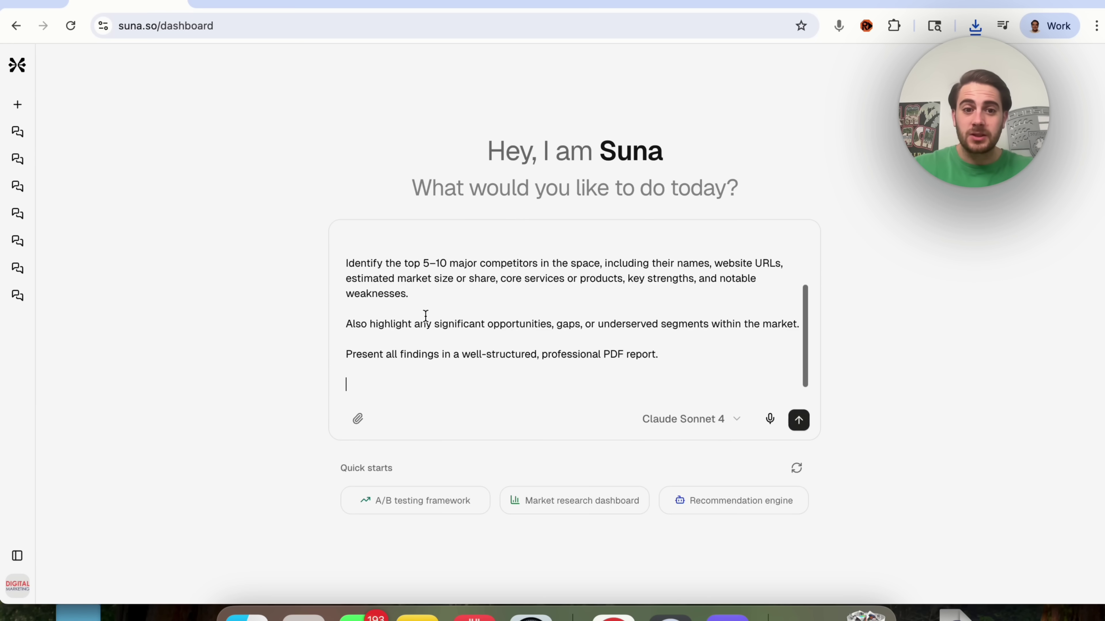
scroll(515, 332, up, 5)
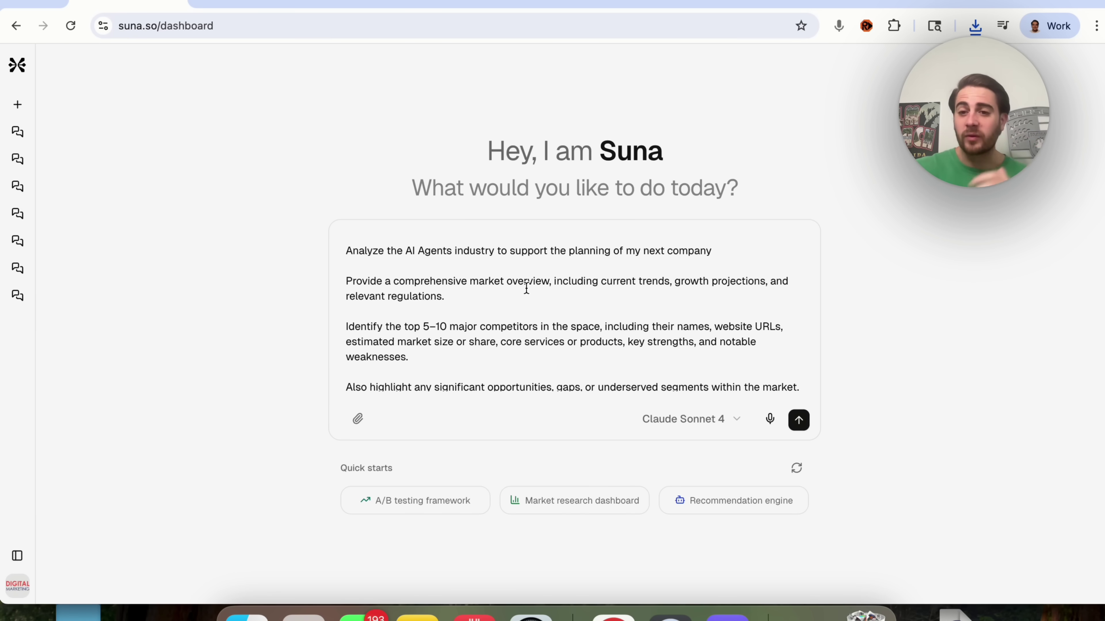
scroll(532, 279, down, 3)
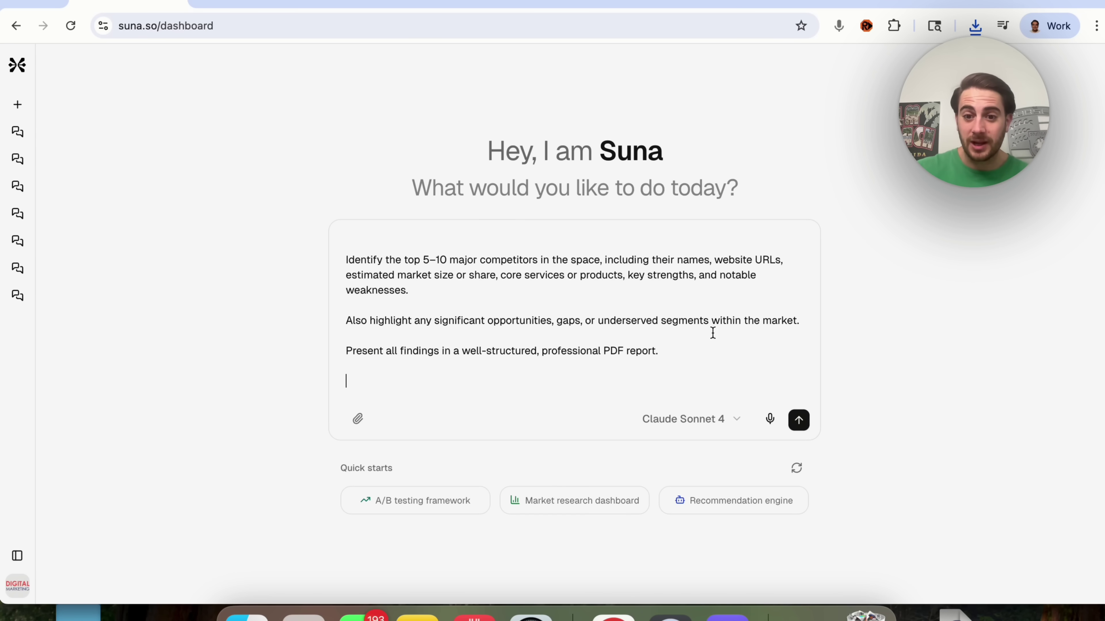
click(800, 424)
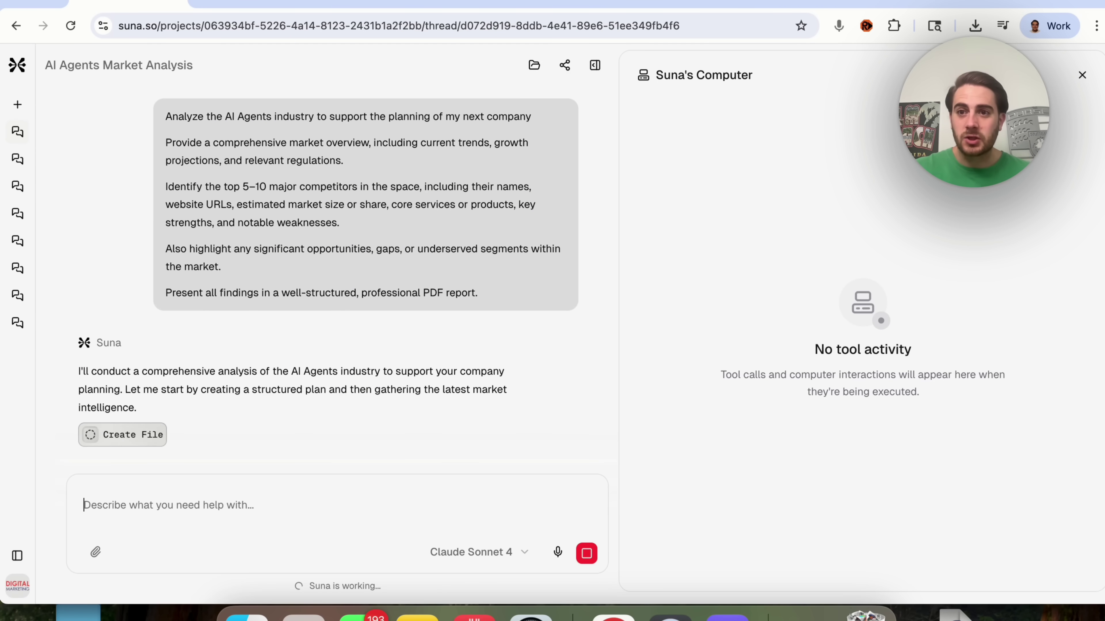
click(1061, 2)
Send the Risk assessment matrix quick start from the suna.so dashboard, tailored to an auto manufacturer
text(suna.so)
key(Return)
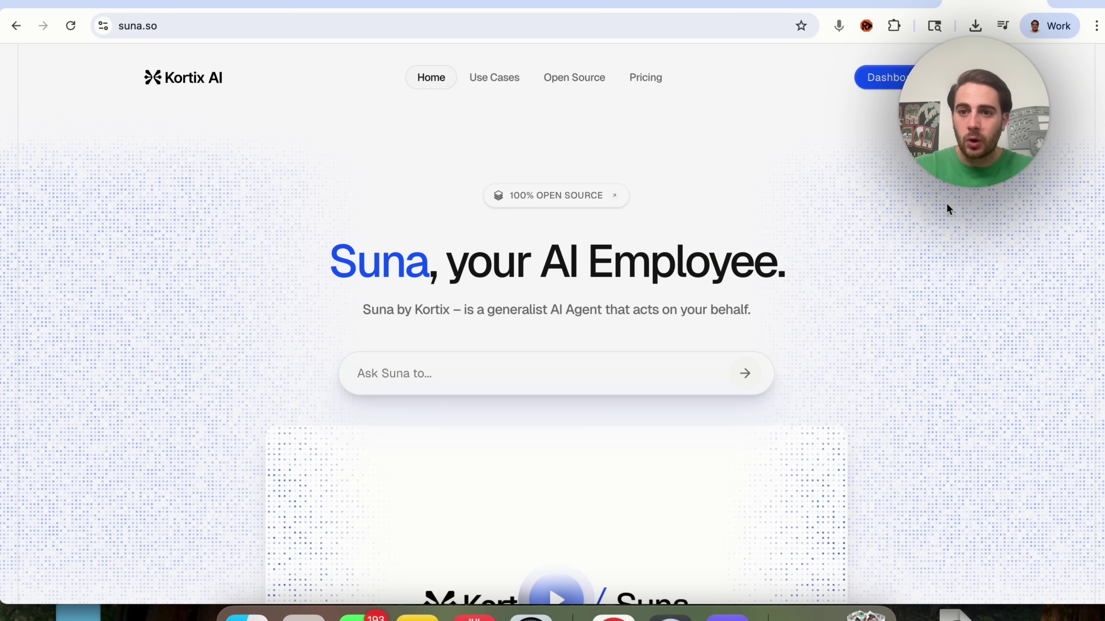
click(883, 78)
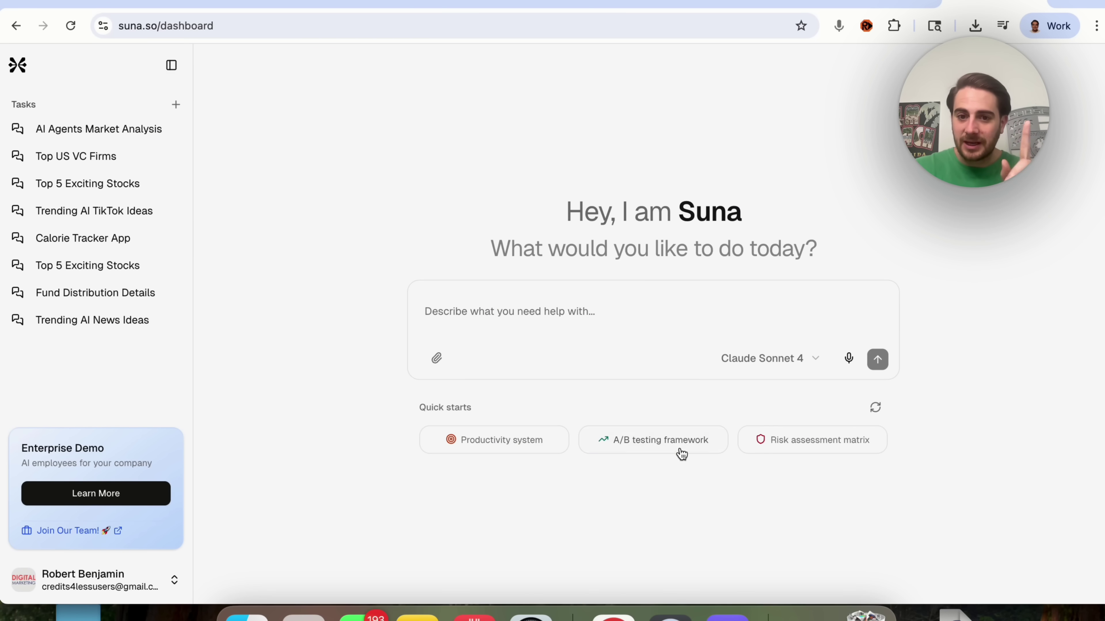
click(752, 439)
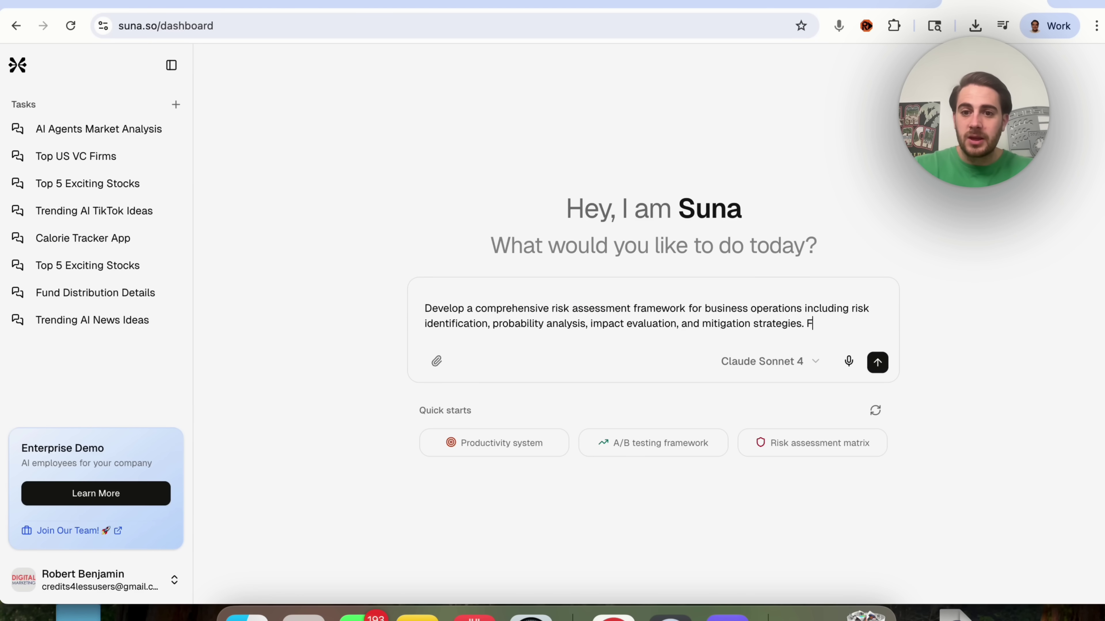
text(auto manufacterer)
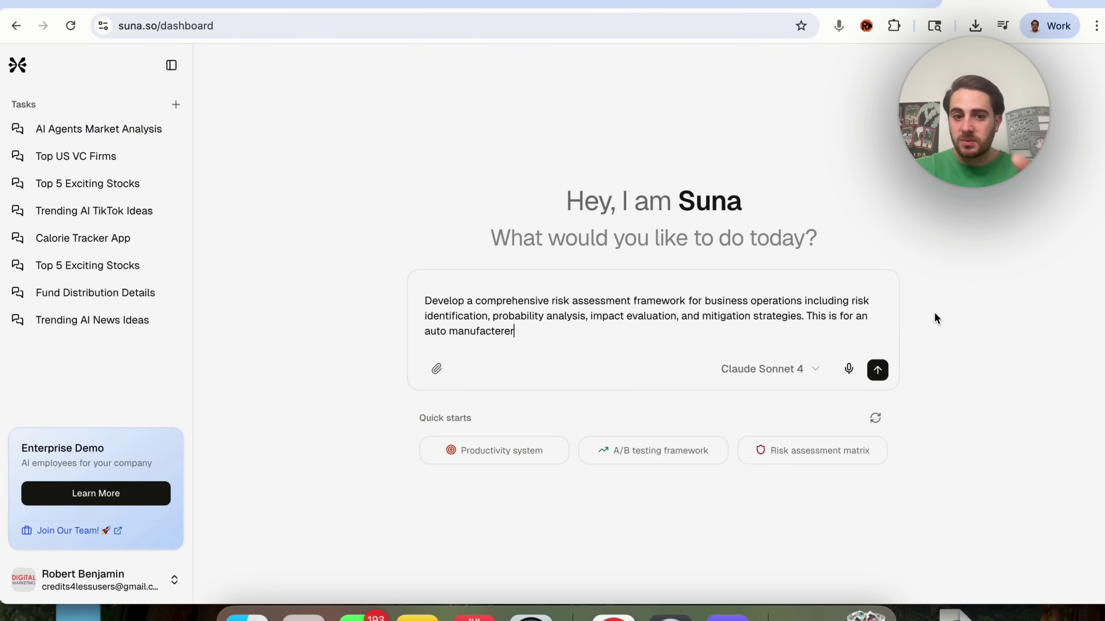
click(878, 370)
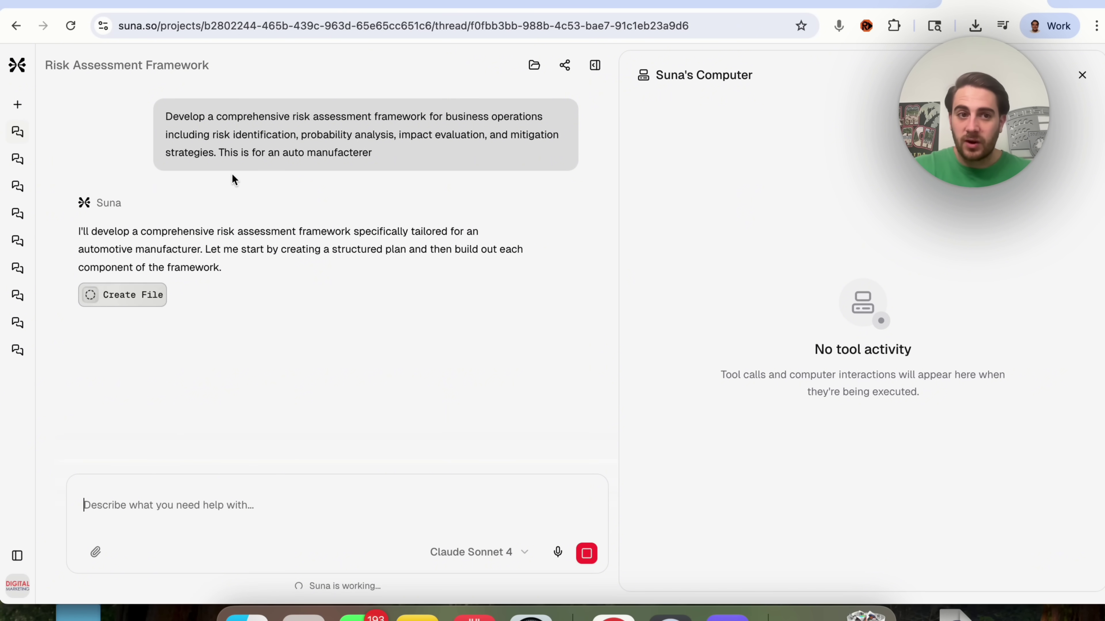
Check the AI Agents Market Analysis and Risk Assessment threads, then start a new task
click(87, 3)
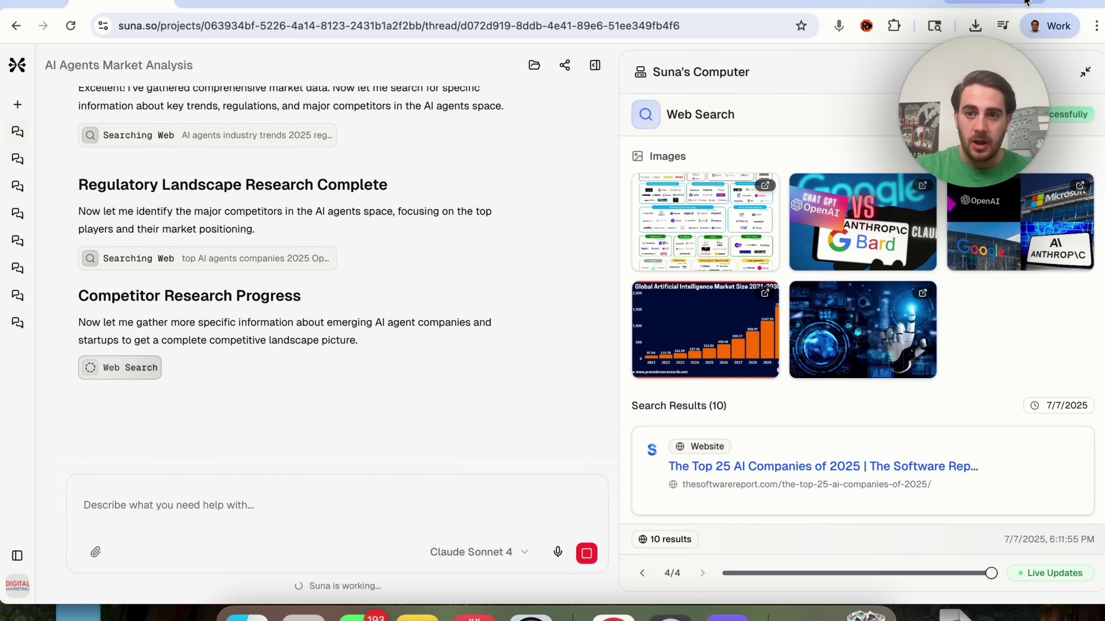
click(973, 4)
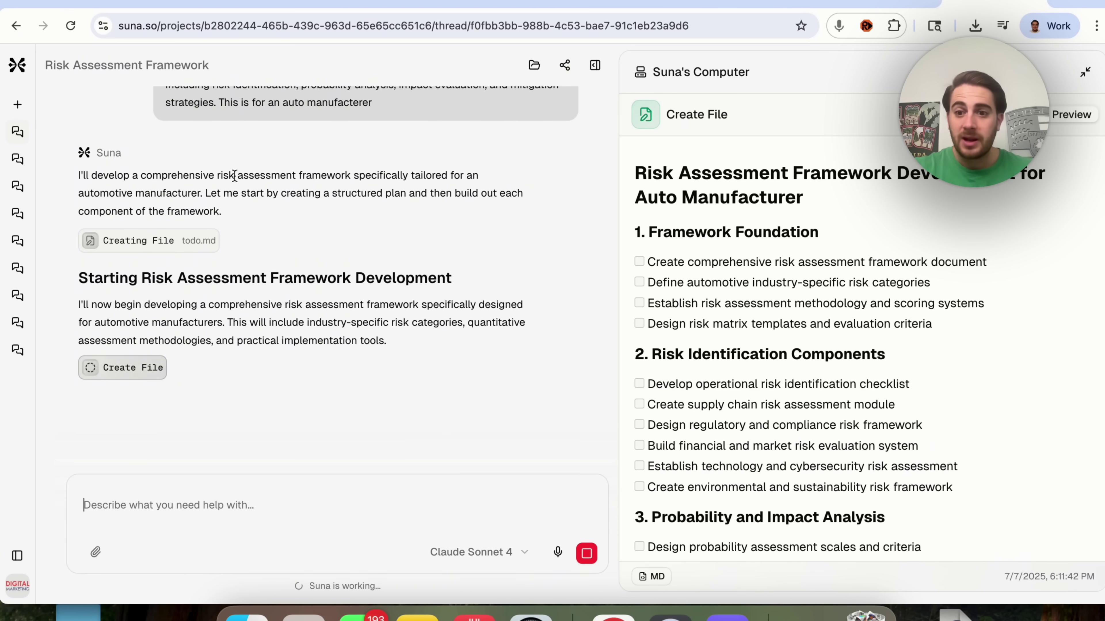
click(19, 106)
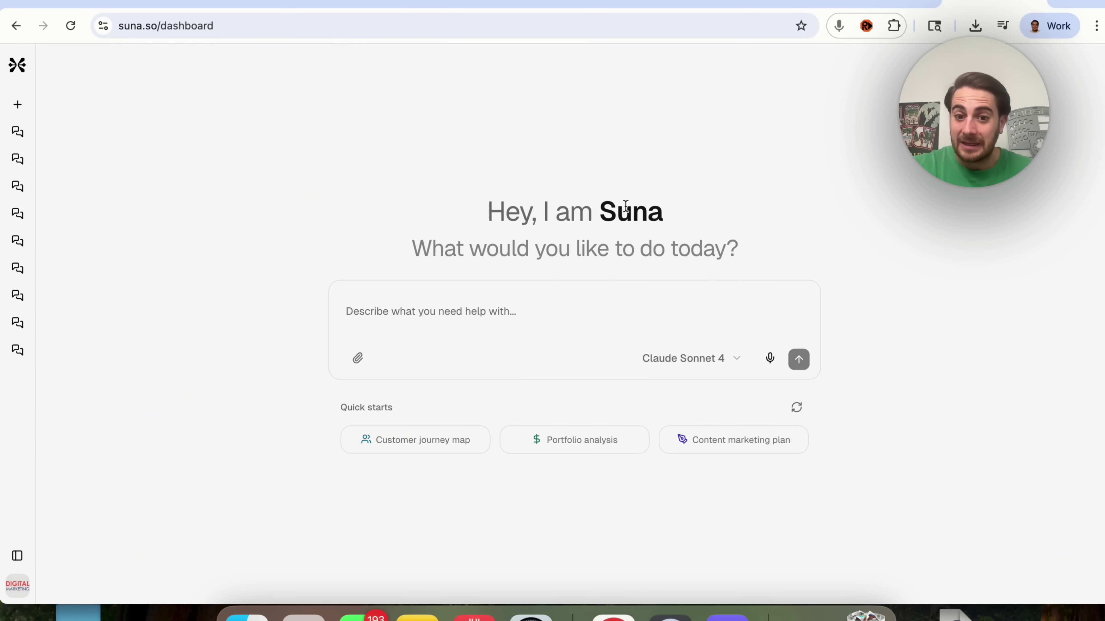
Send the Content marketing plan starter changed to '6 day', adding 'This is for a baseball clothing brand'
click(714, 442)
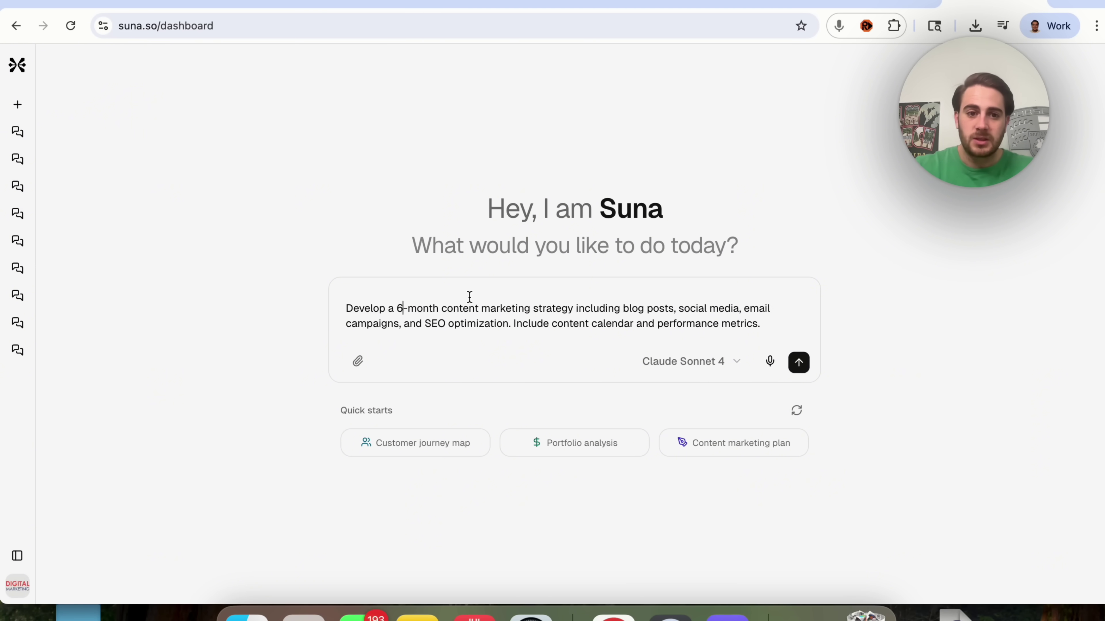
text(day)
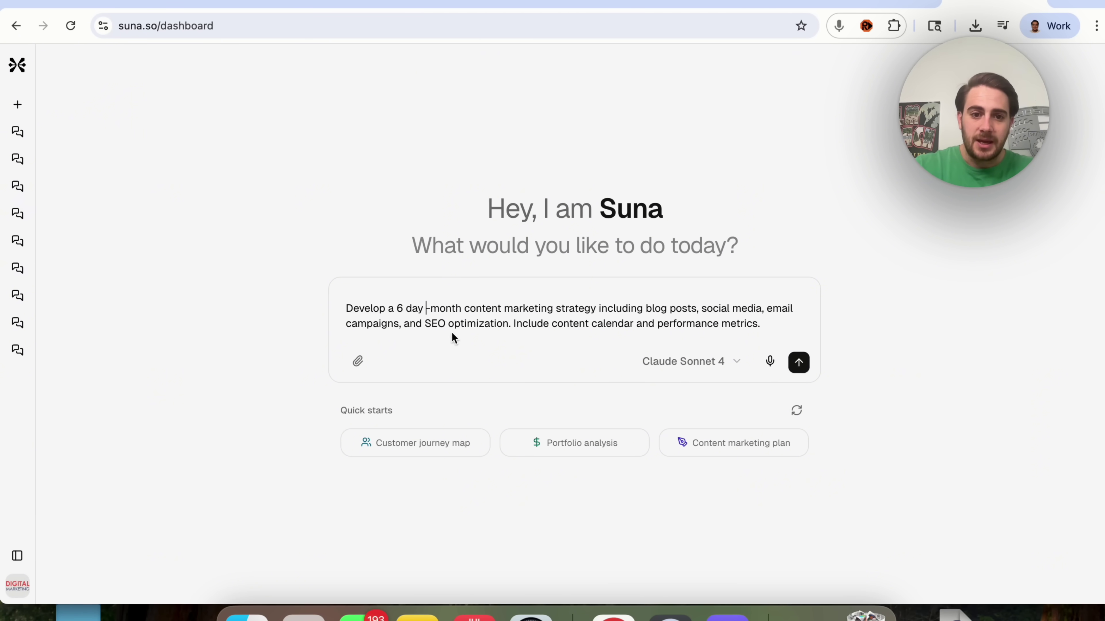
drag(425, 308, 460, 308)
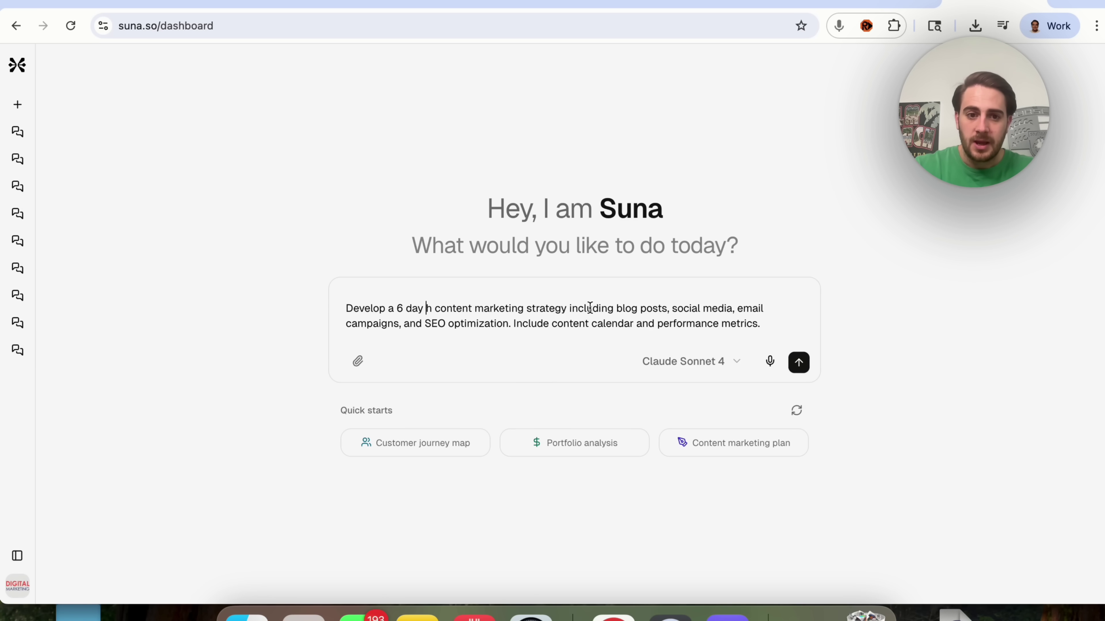
key(BackSpace)
click(783, 325)
text(This is for a basebal)
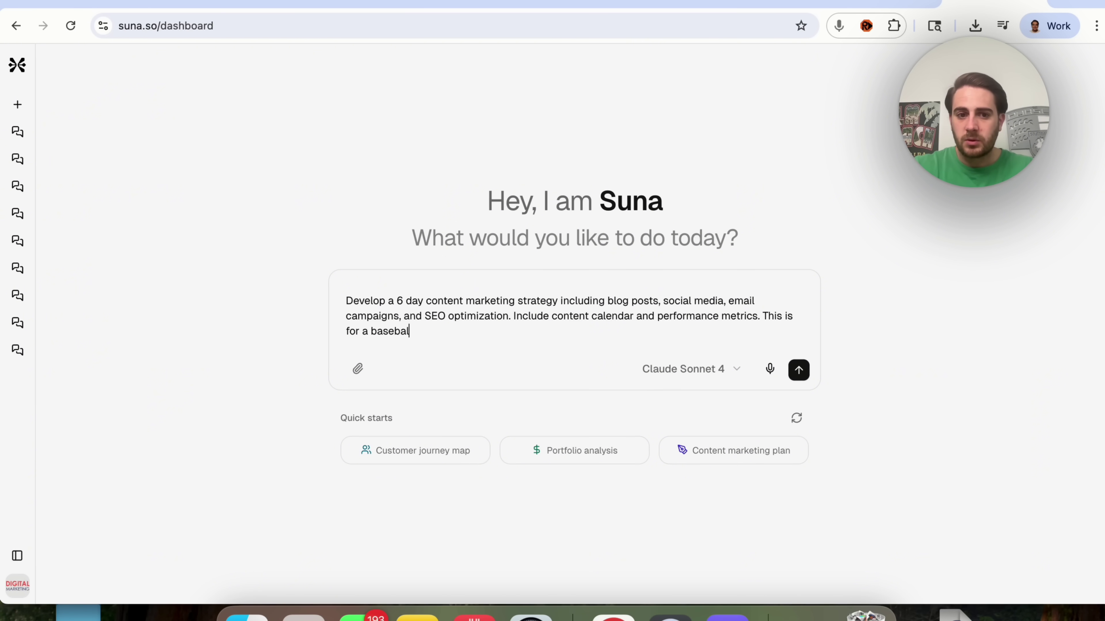
text(l clothing brand)
key(Return)
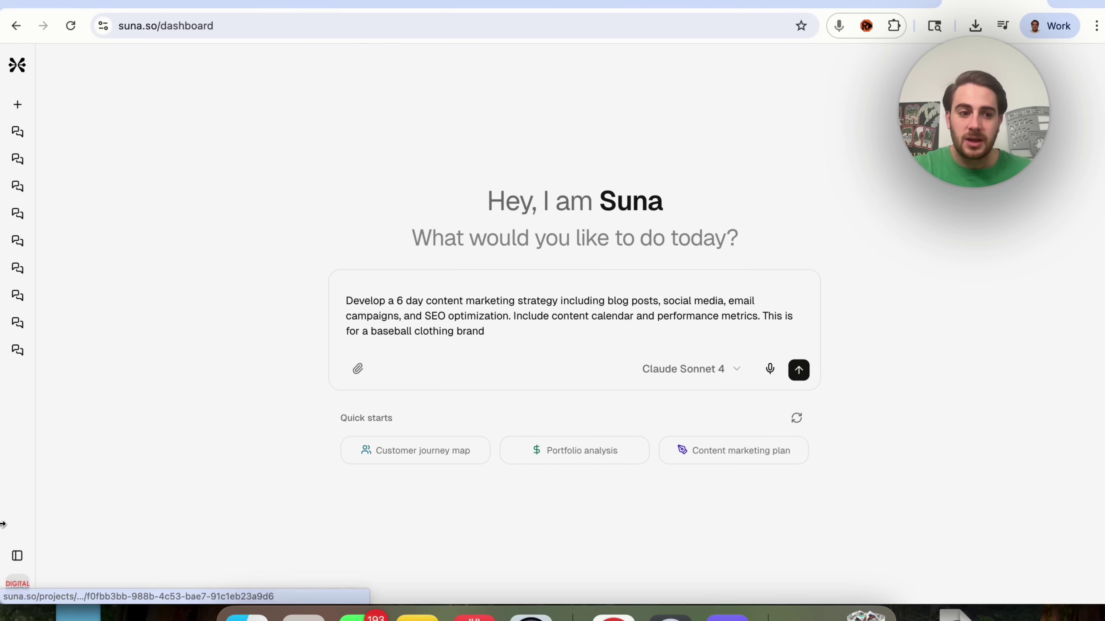
click(17, 556)
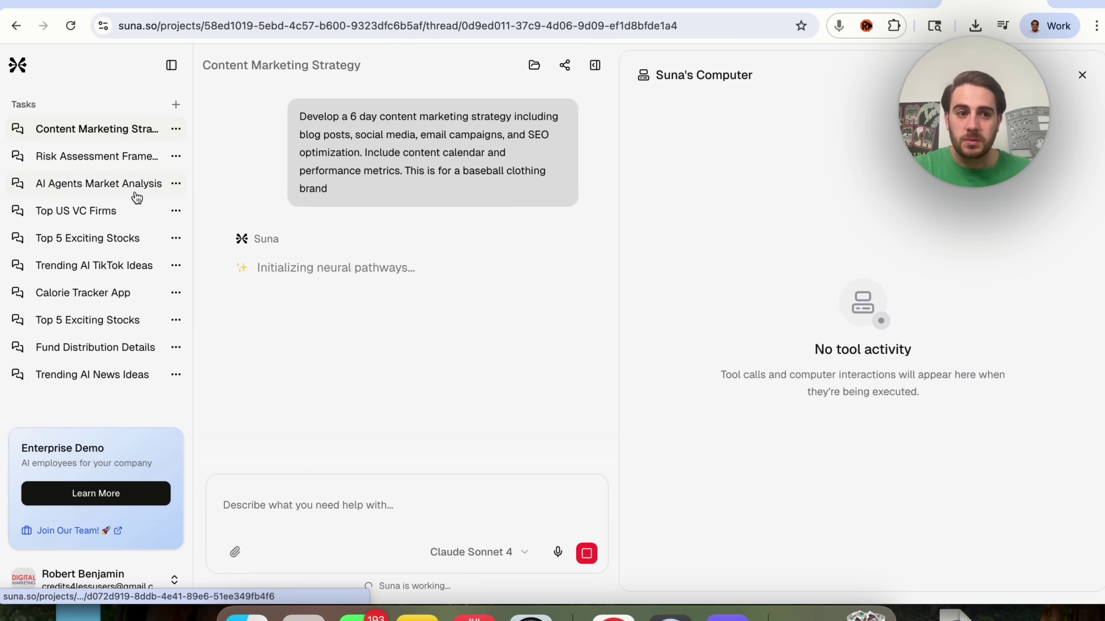
Visit the AI Agents Market Analysis task, then scroll the Risk Assessment Framework thread's report in progress
click(138, 180)
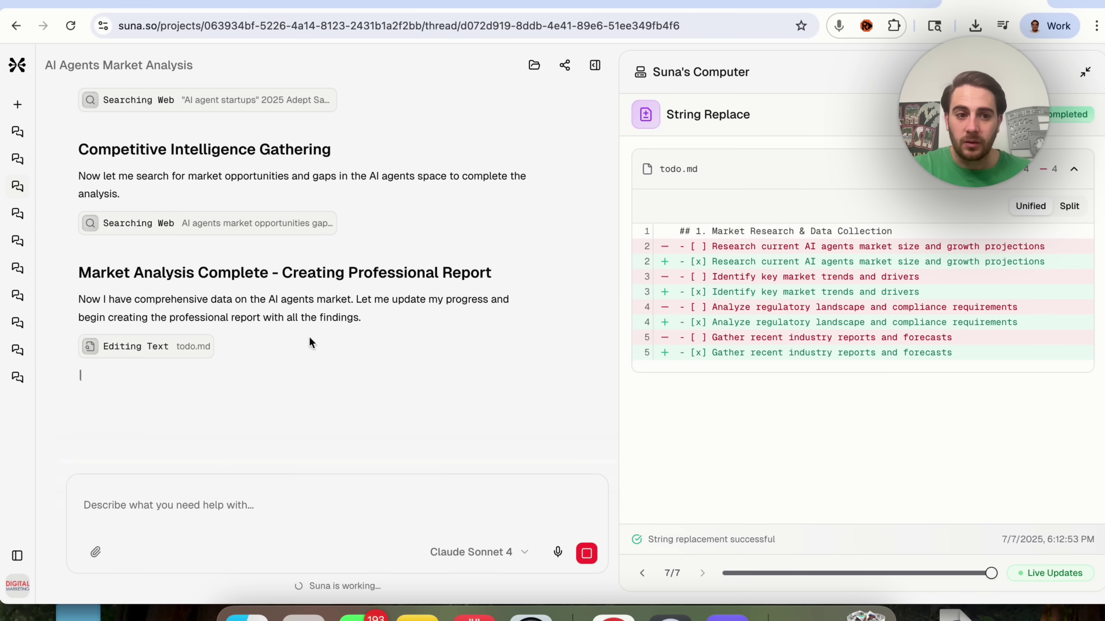
click(17, 158)
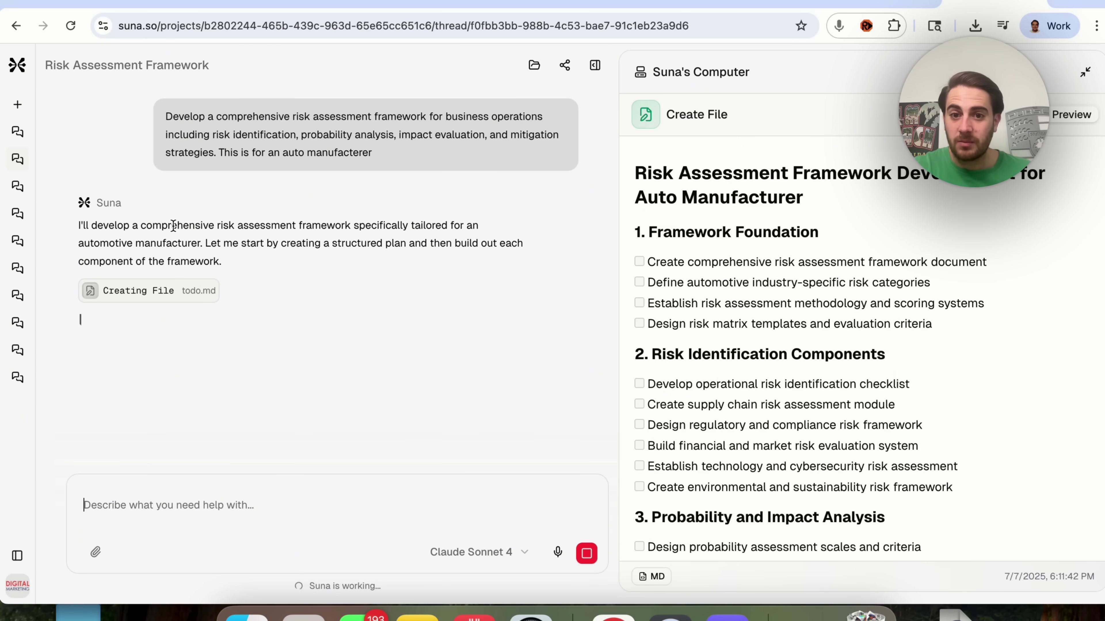
scroll(695, 353, down, 10)
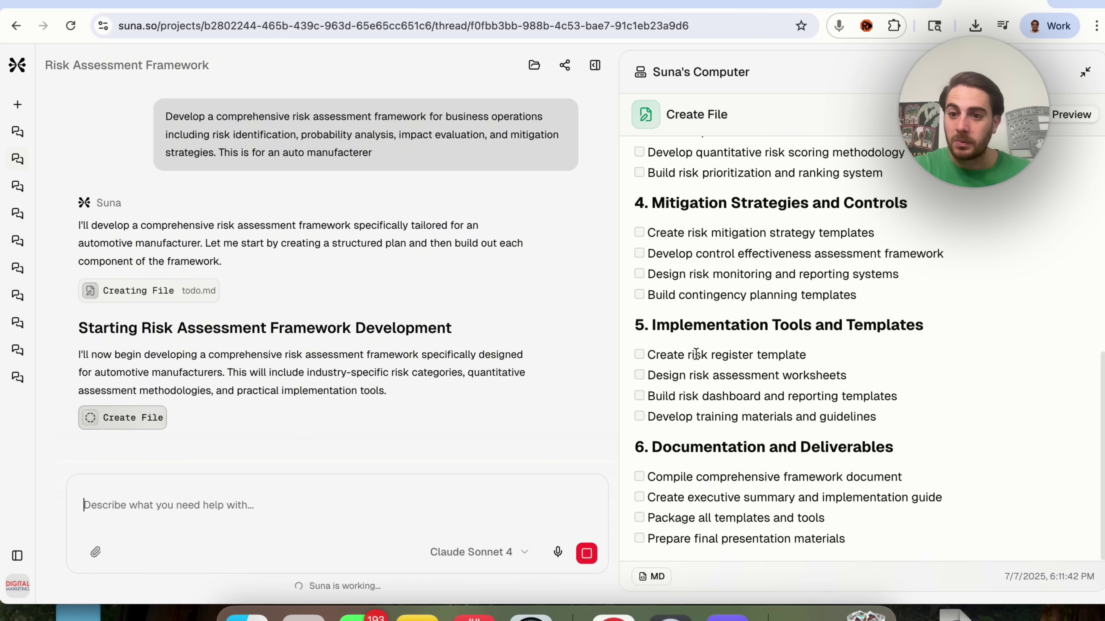
scroll(698, 355, up, 10)
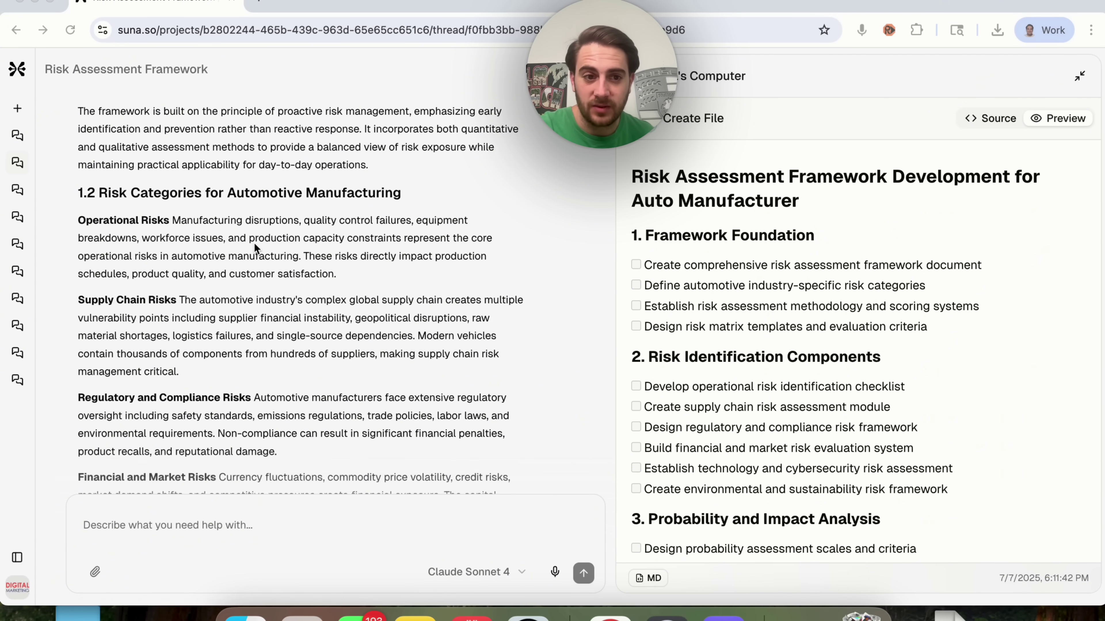
scroll(253, 243, down, 20)
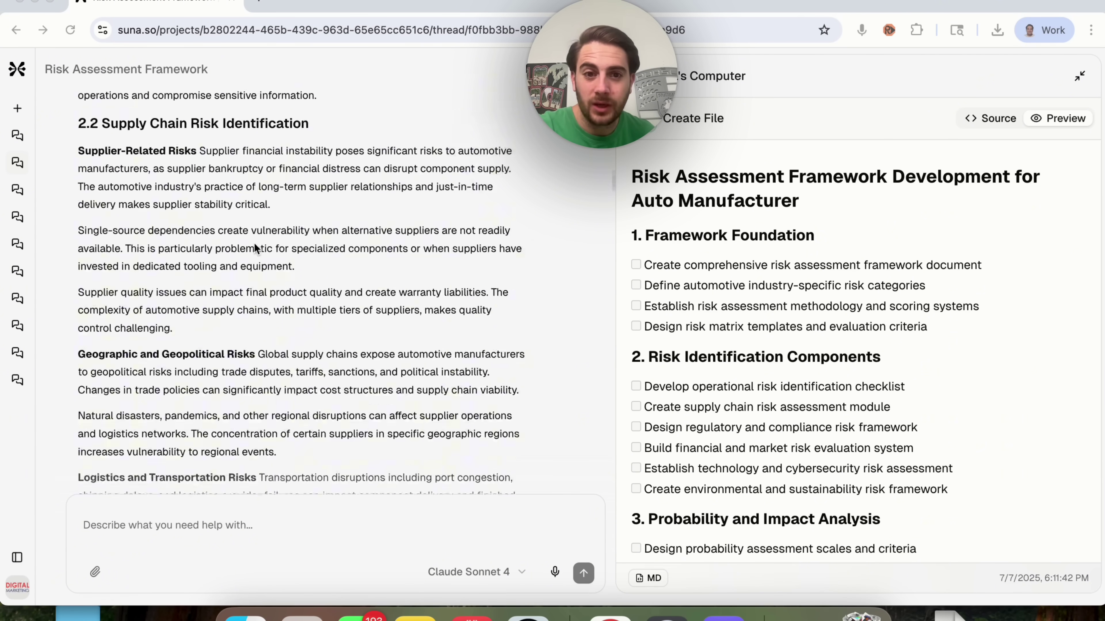
scroll(254, 246, down, 20)
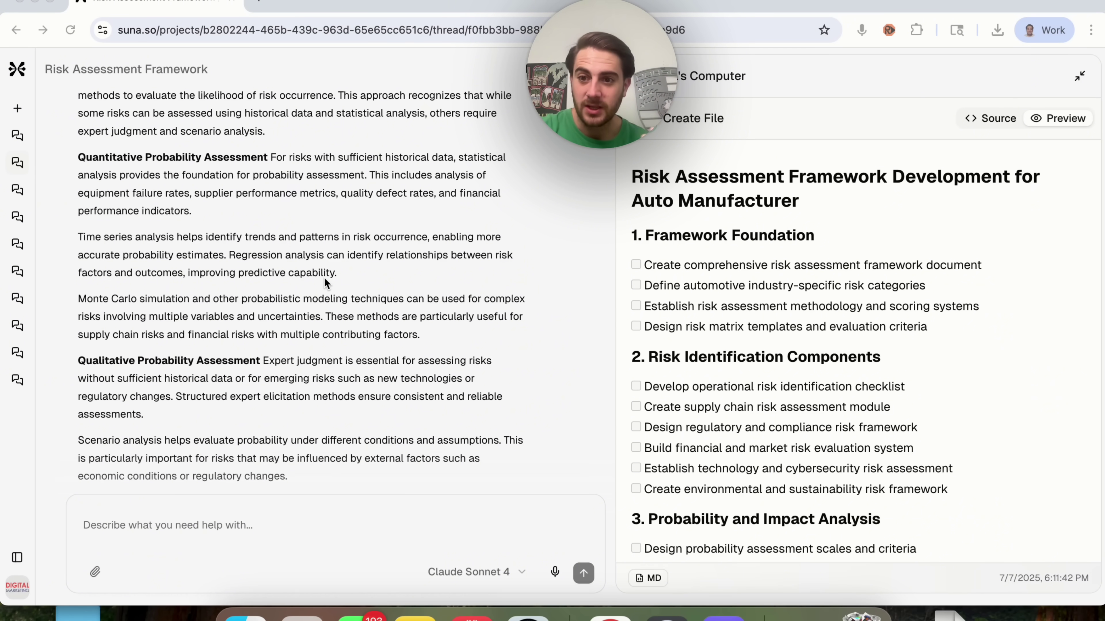
scroll(351, 350, down, 20)
scroll(350, 349, down, 20)
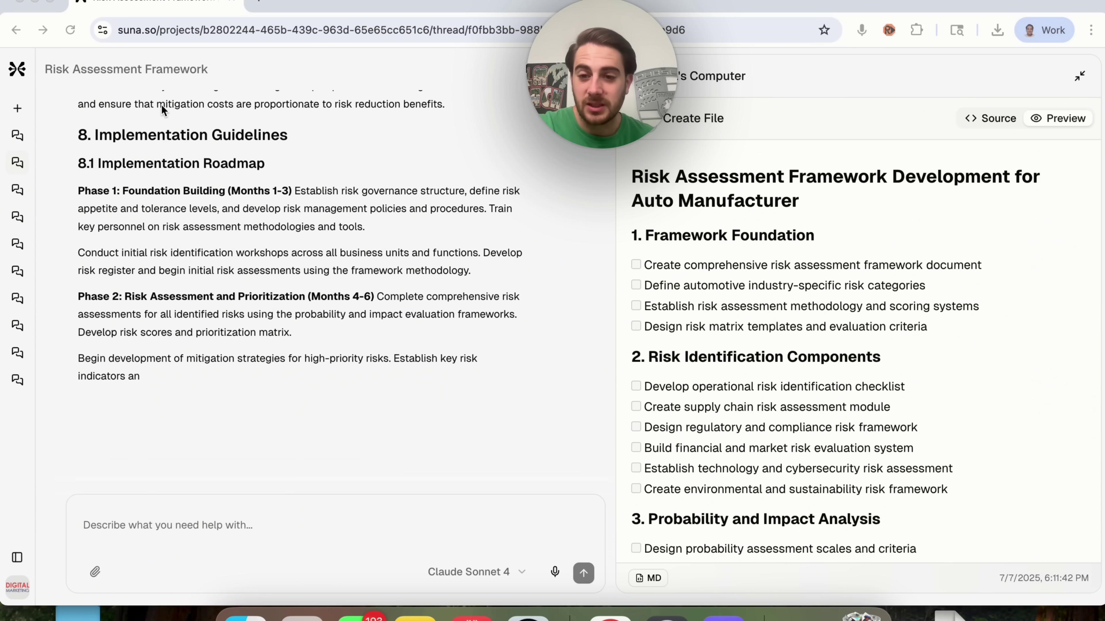
scroll(174, 229, up, 12)
scroll(174, 235, up, 2)
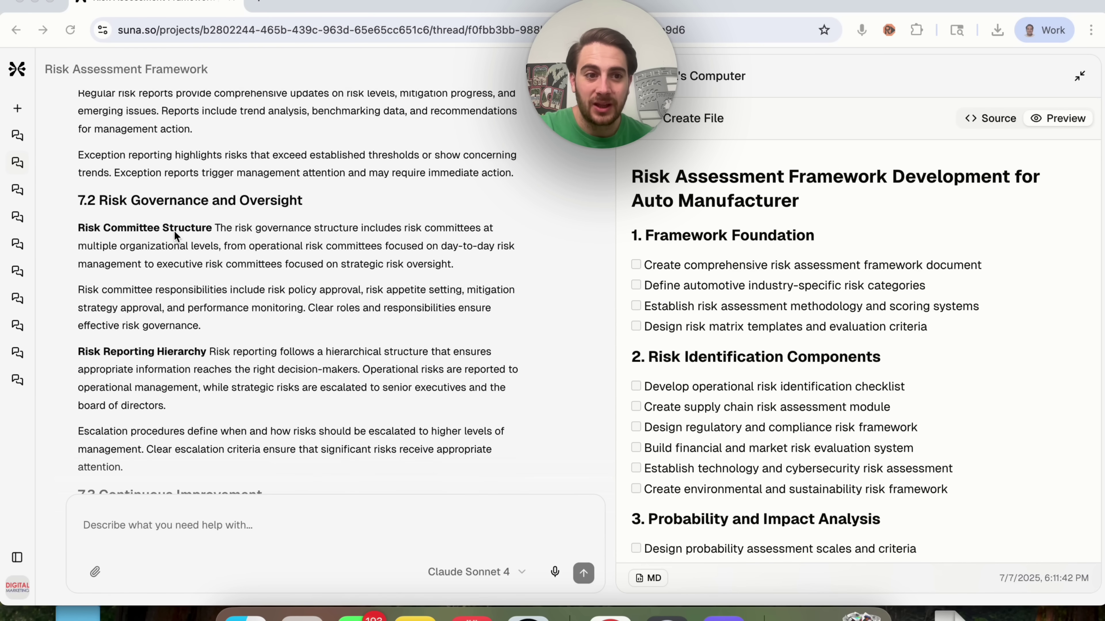
scroll(173, 207, up, 20)
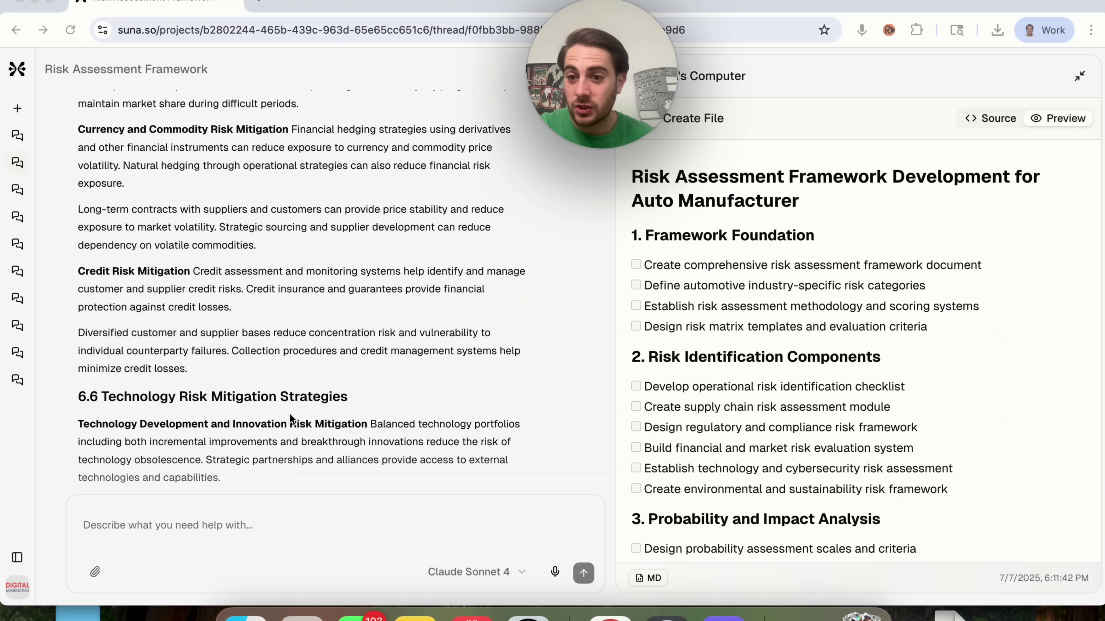
scroll(289, 416, up, 20)
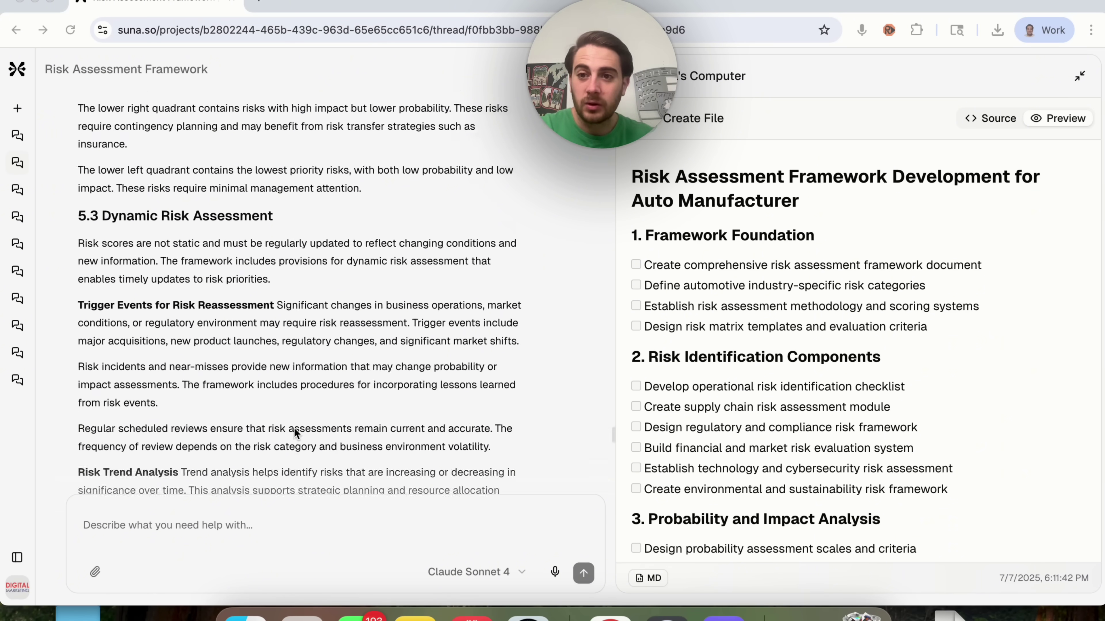
scroll(293, 428, up, 15)
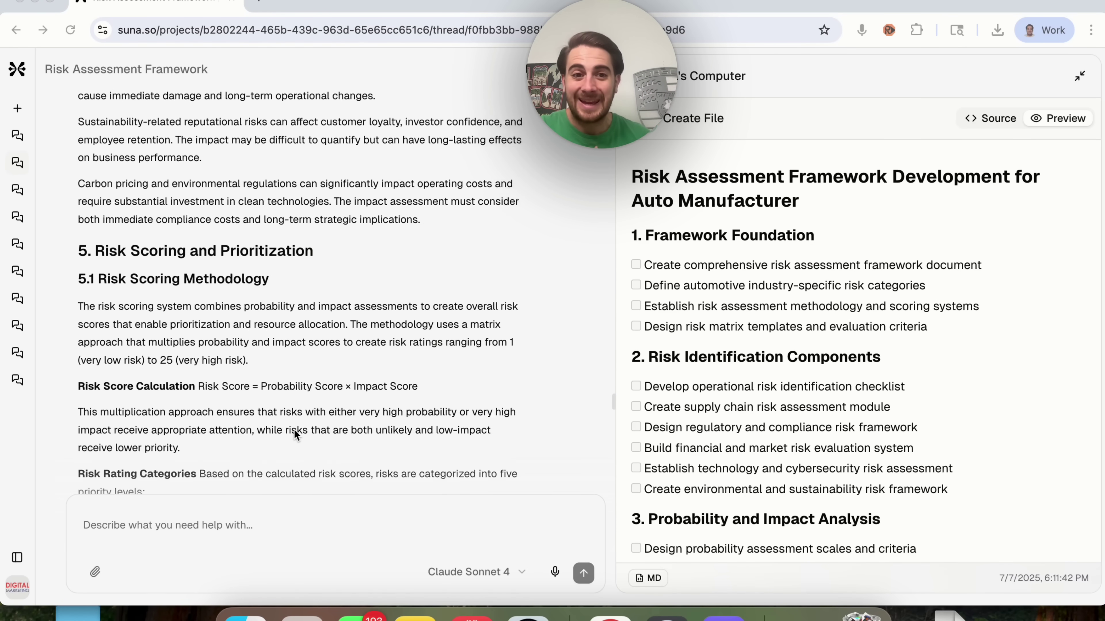
scroll(294, 433, up, 2)
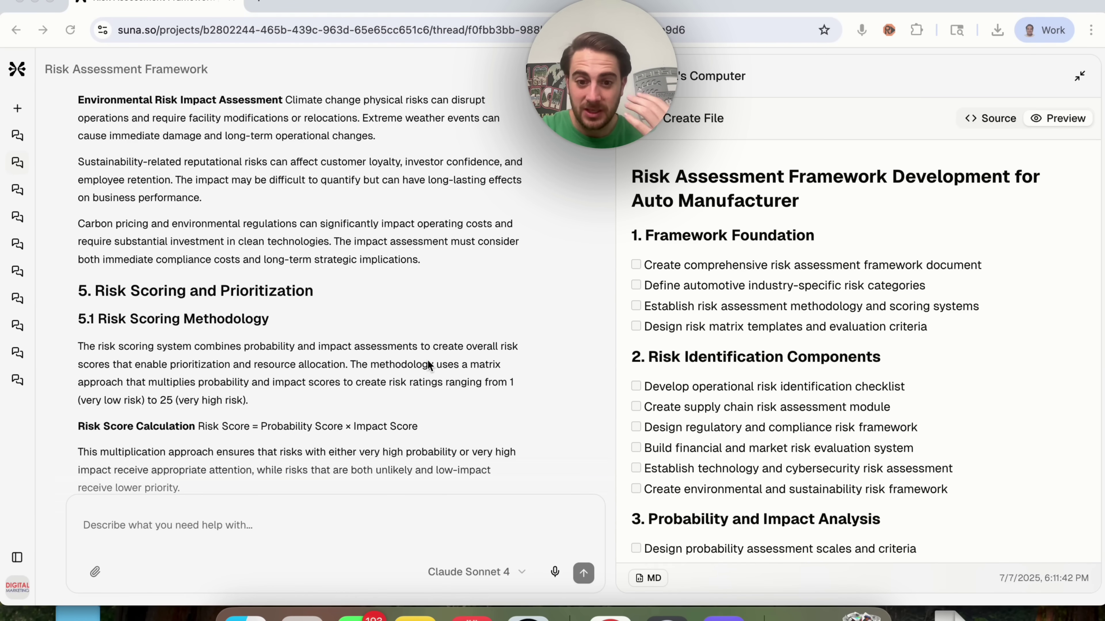
scroll(427, 305, up, 2)
scroll(428, 307, up, 10)
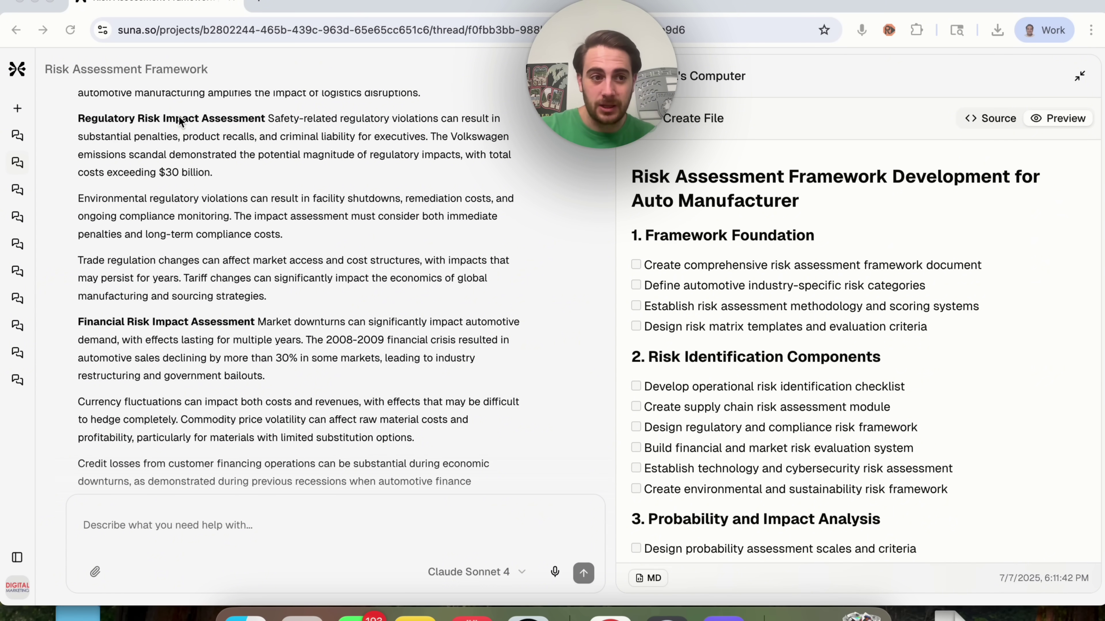
Open the Content Marketing Strategy thread and scroll to its 6-day content calendar progress
click(17, 138)
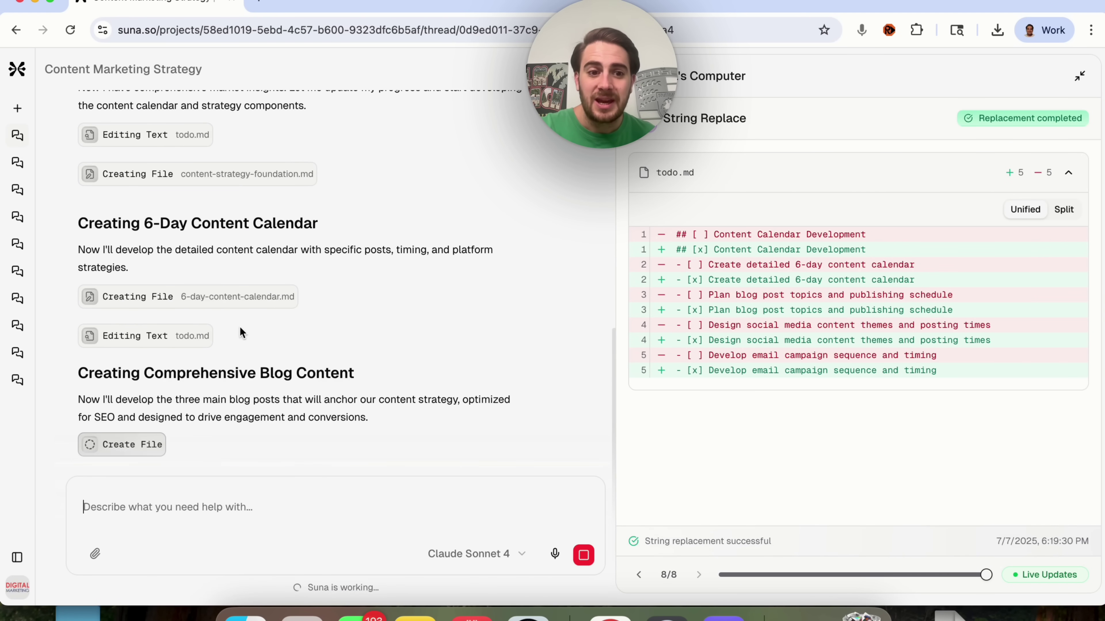
scroll(229, 279, up, 15)
scroll(224, 283, down, 5)
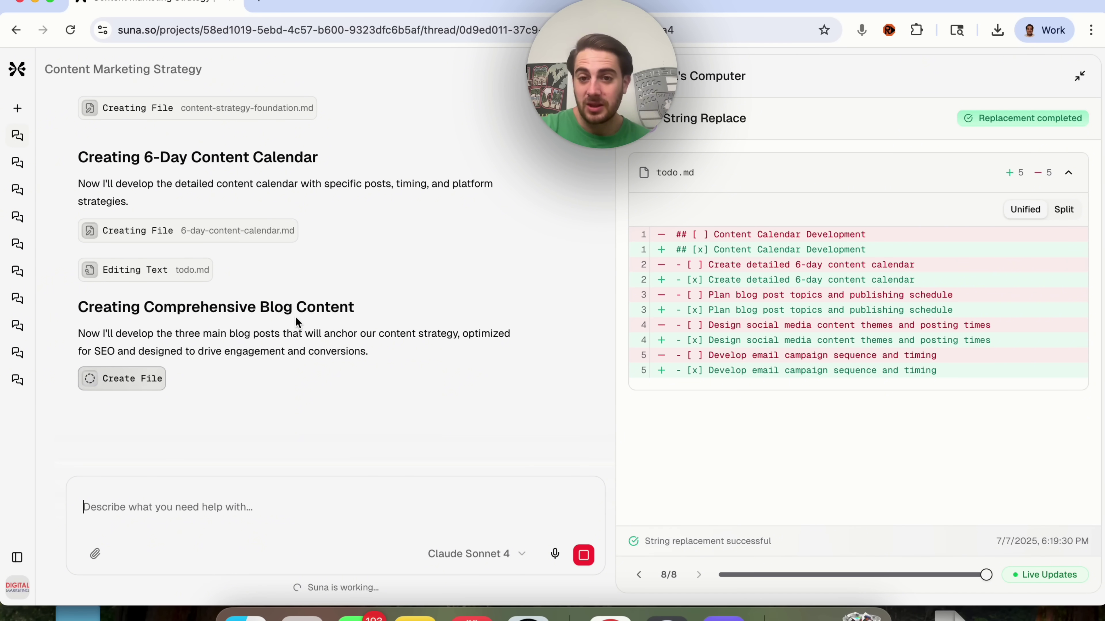
Open the AI Agents Market Analysis thread and its AI agents industry analysis PDF report
click(16, 190)
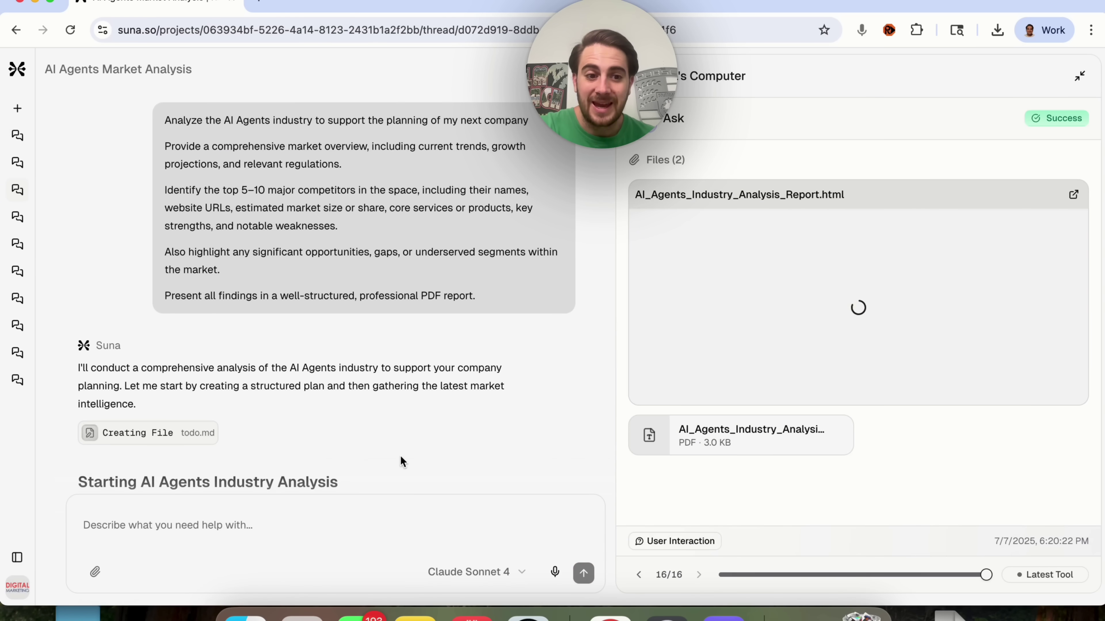
scroll(405, 347, down, 8)
scroll(405, 347, down, 8)
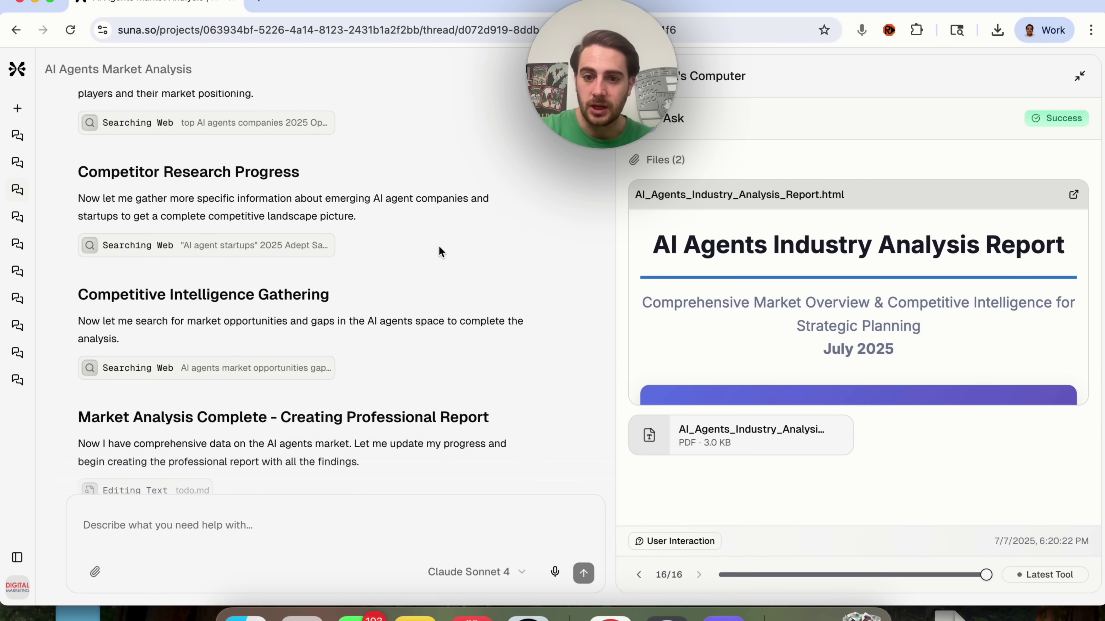
scroll(850, 235, down, 3)
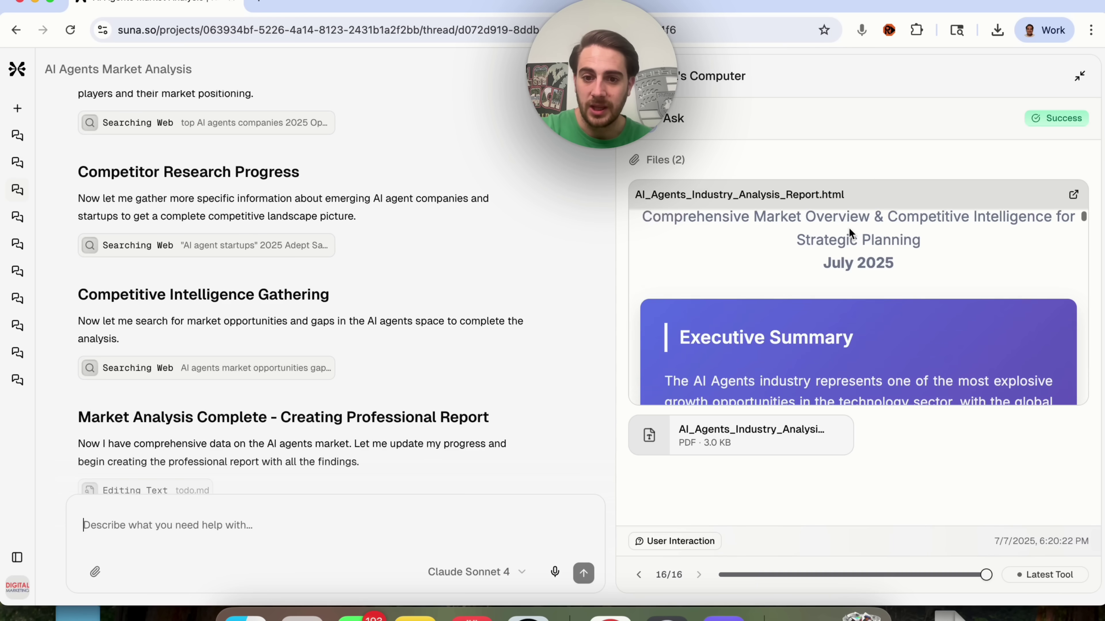
click(701, 435)
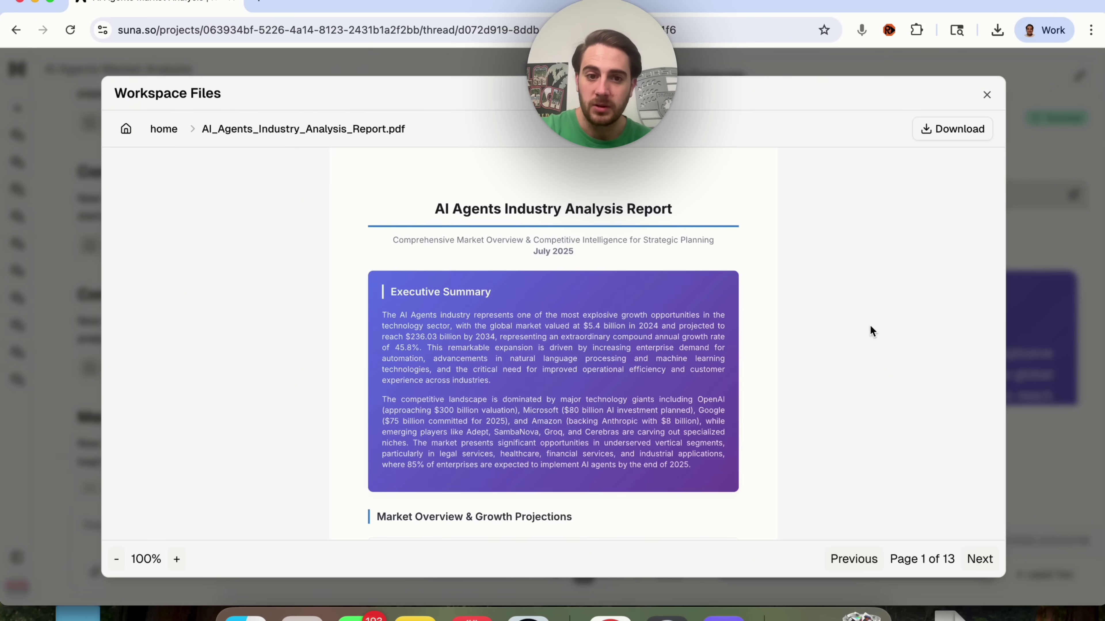
scroll(662, 379, down, 6)
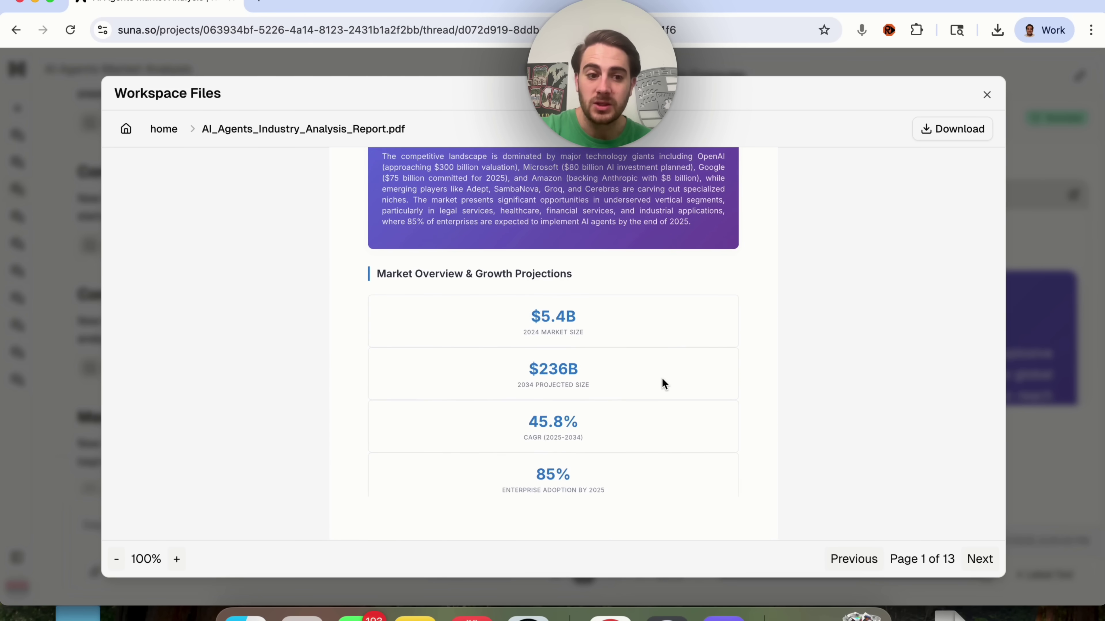
scroll(416, 436, up, 6)
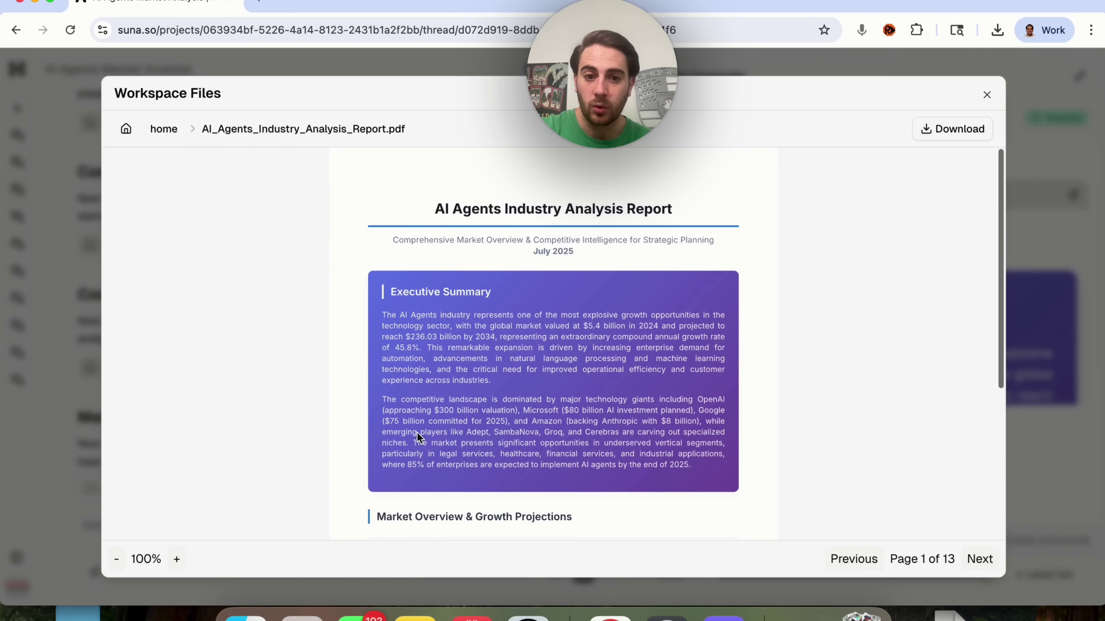
Page through the report from page 2 to page 6, past regulatory landscape and competitive analysis
click(983, 561)
scroll(655, 437, down, 1)
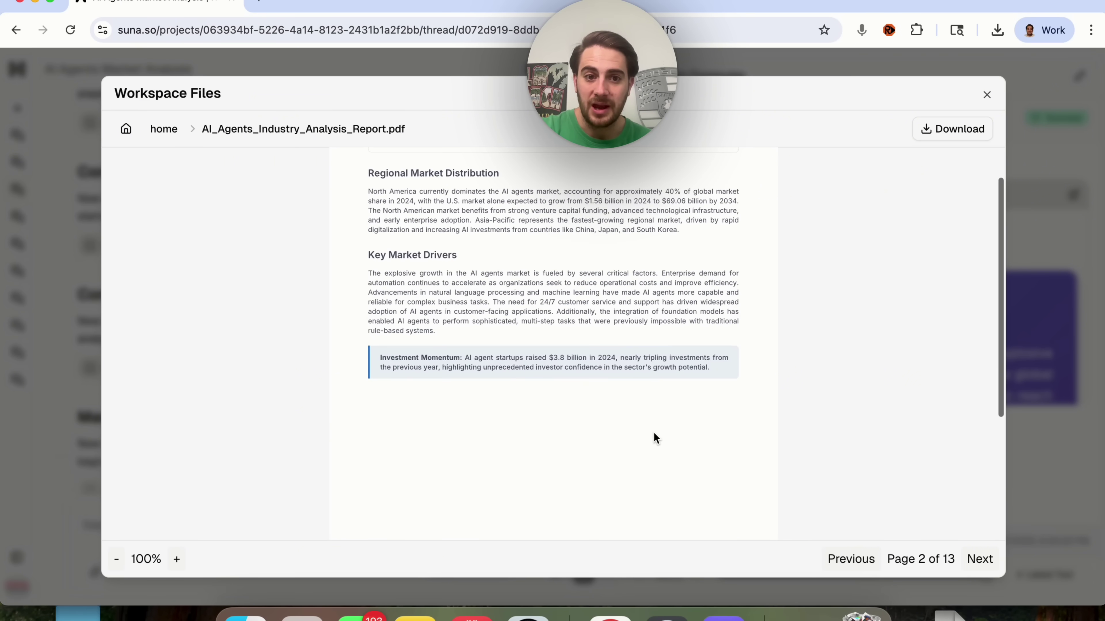
click(978, 565)
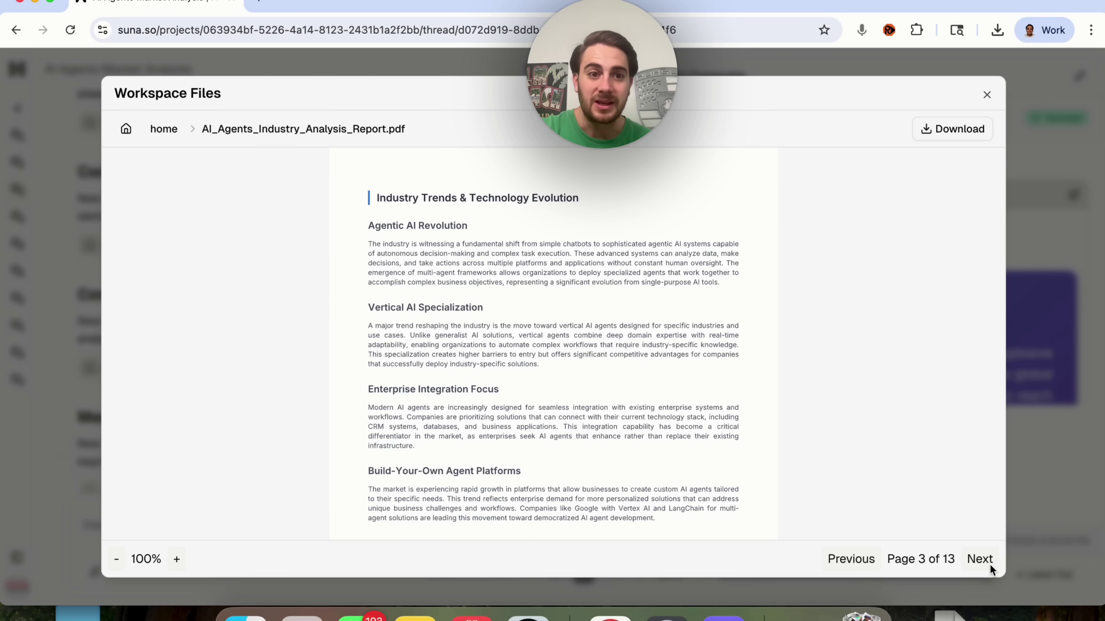
click(989, 566)
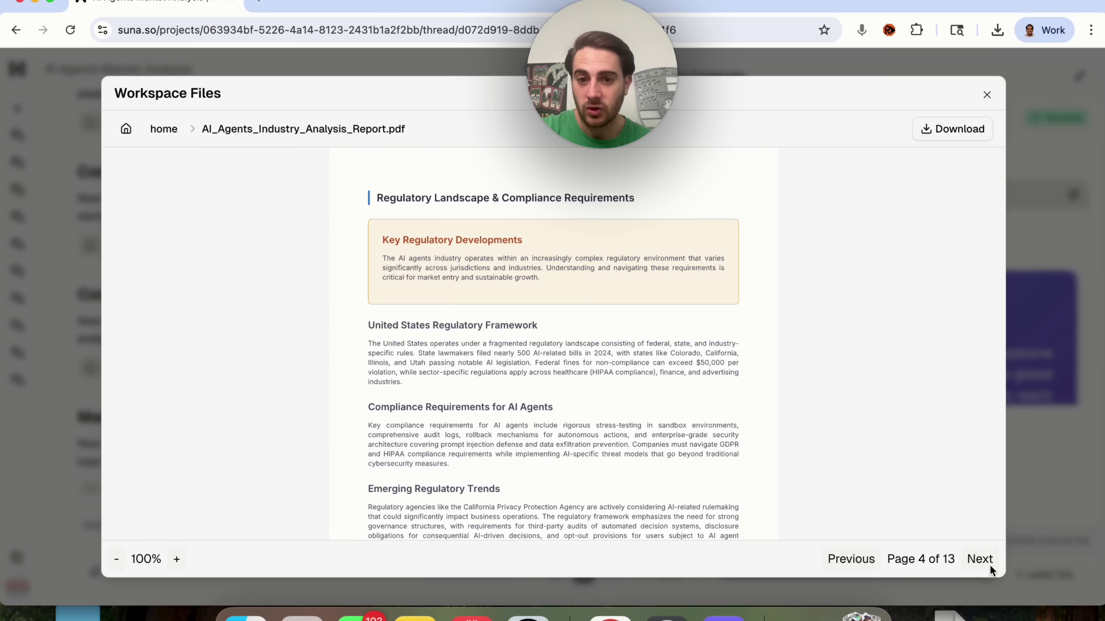
click(990, 565)
click(990, 566)
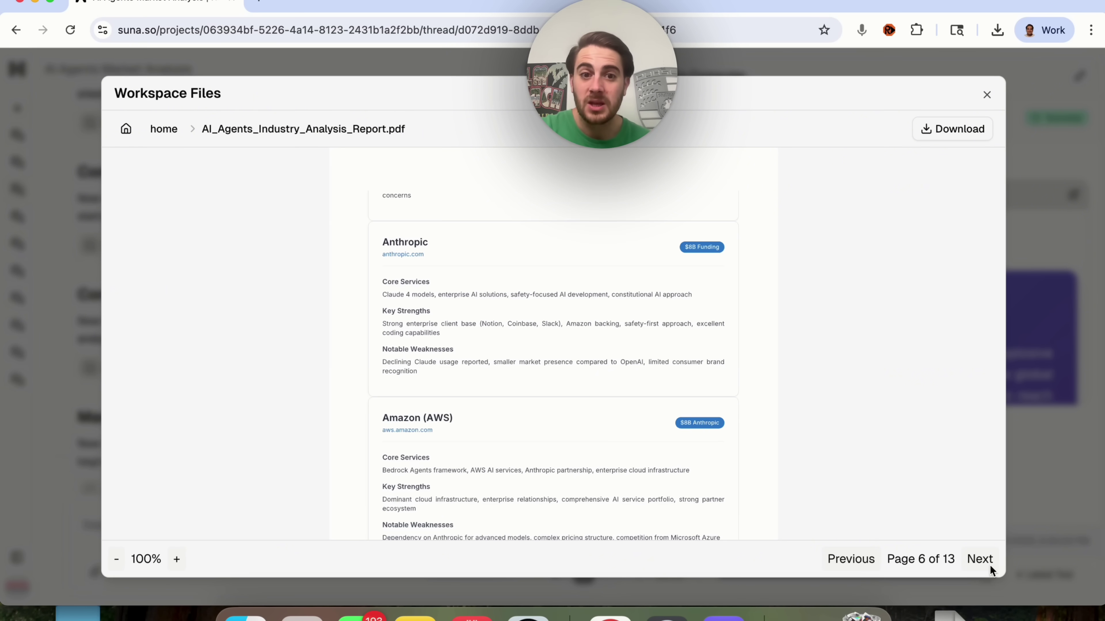
scroll(678, 456, down, 5)
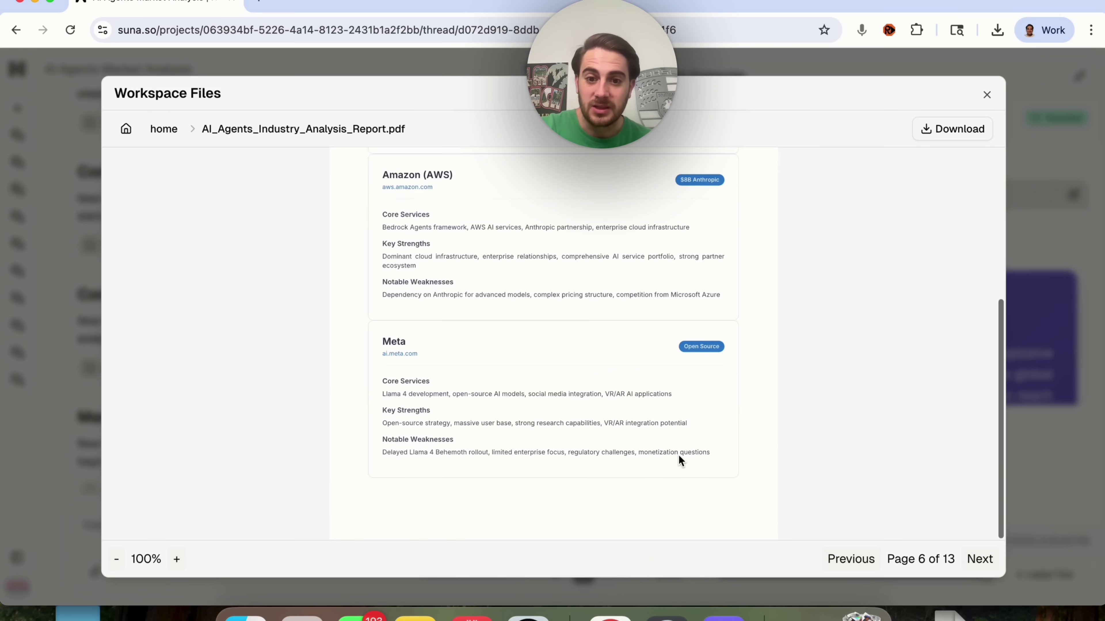
scroll(678, 454, up, 5)
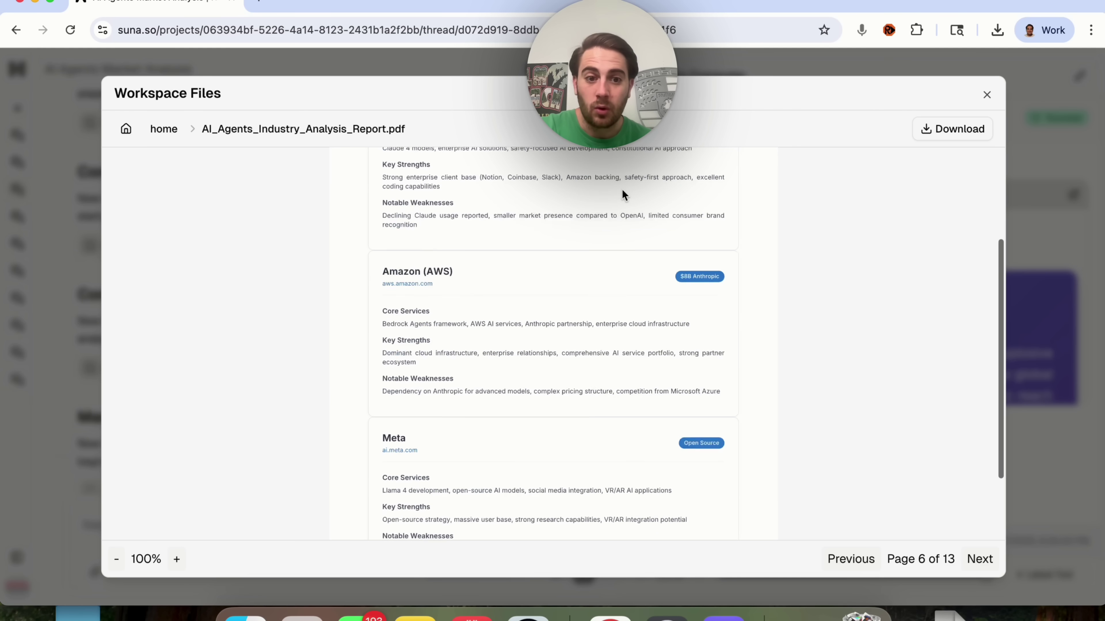
Continue through pages 7–10, including the emerging competitors table, then close the report
click(980, 560)
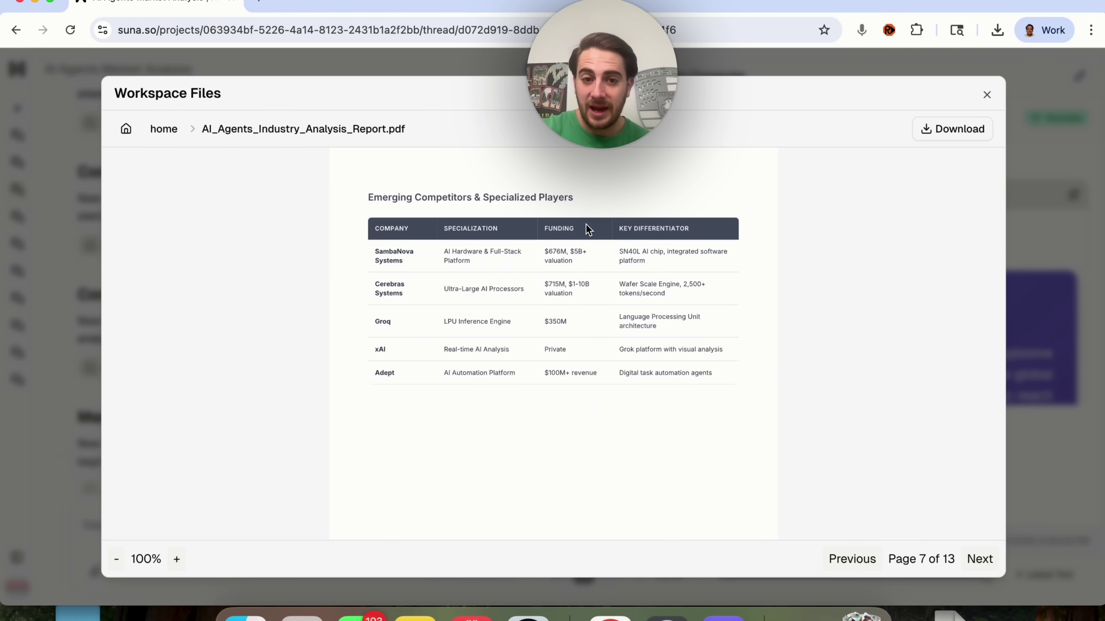
click(979, 562)
scroll(715, 501, down, 5)
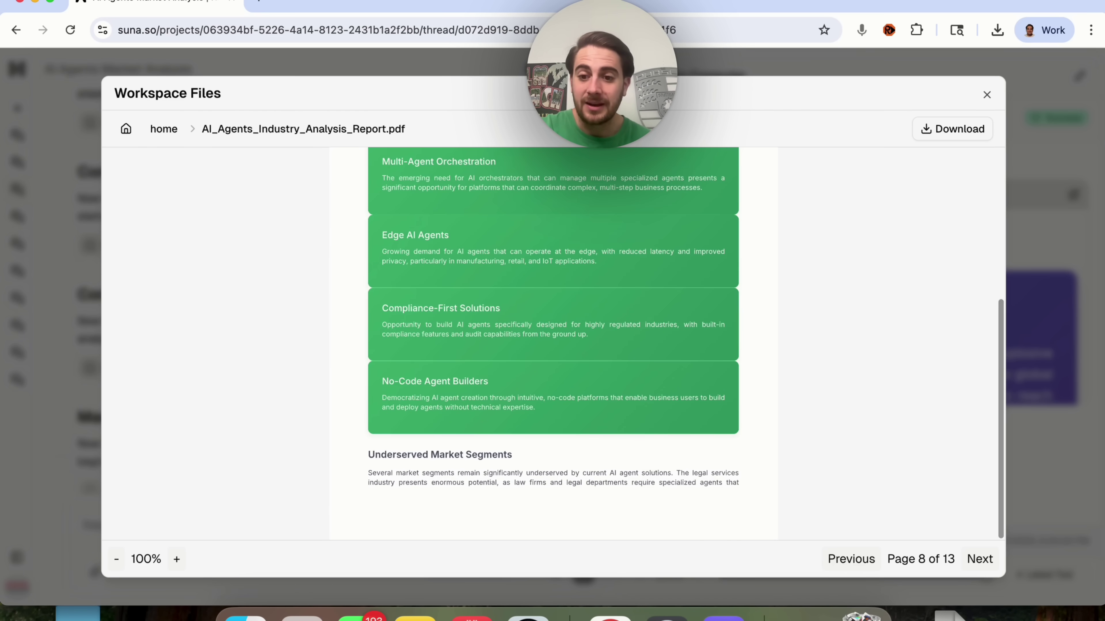
click(978, 560)
scroll(695, 401, down, 7)
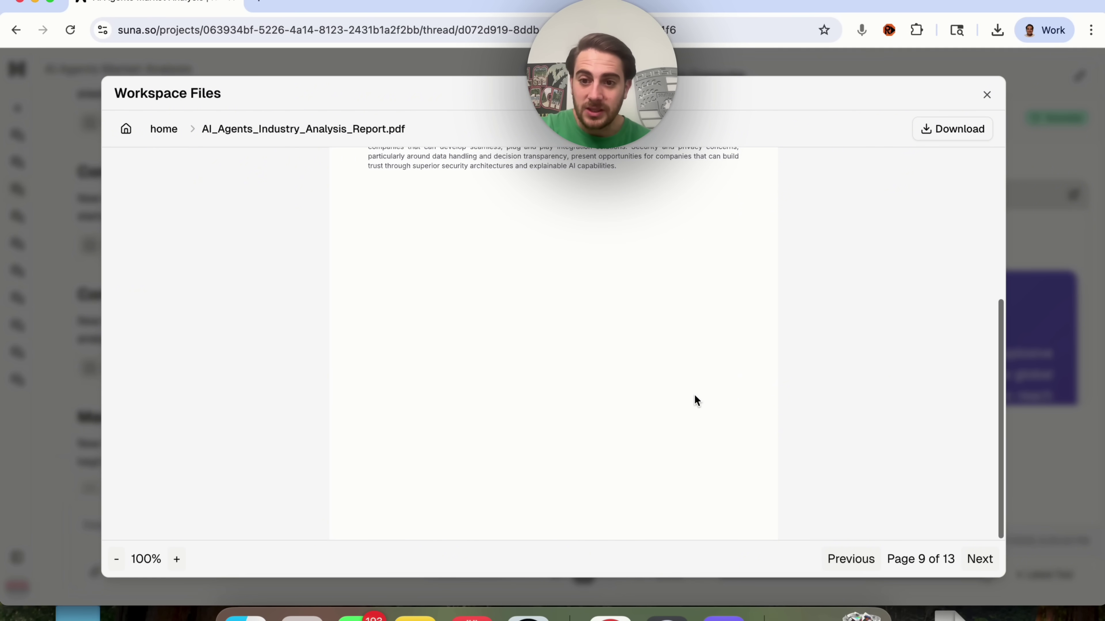
click(980, 561)
scroll(662, 426, down, 2)
scroll(662, 425, down, 3)
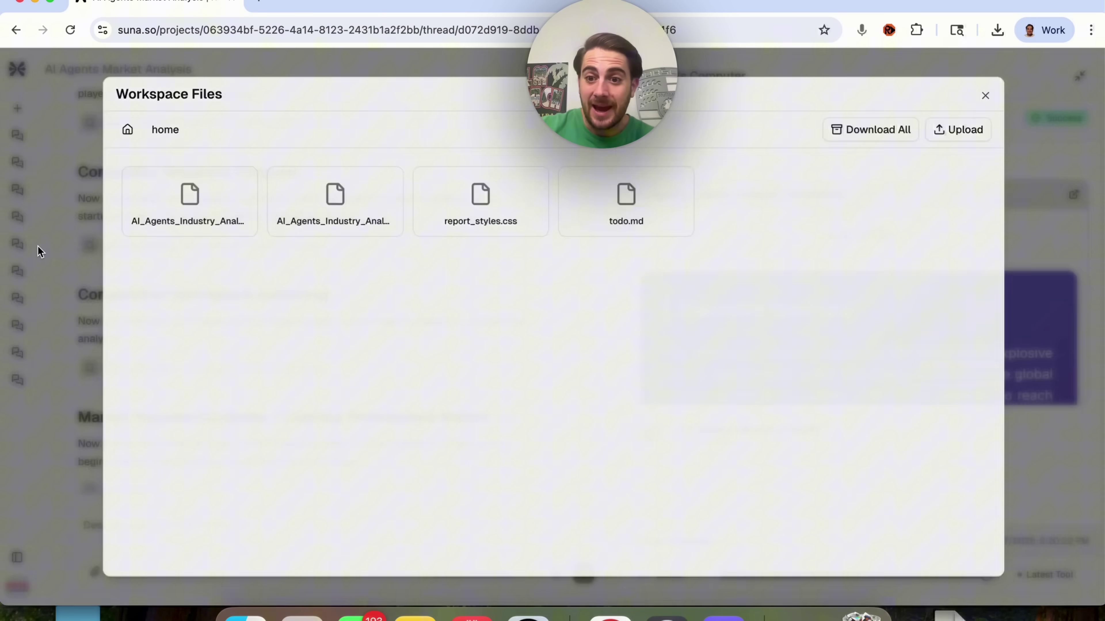
click(38, 251)
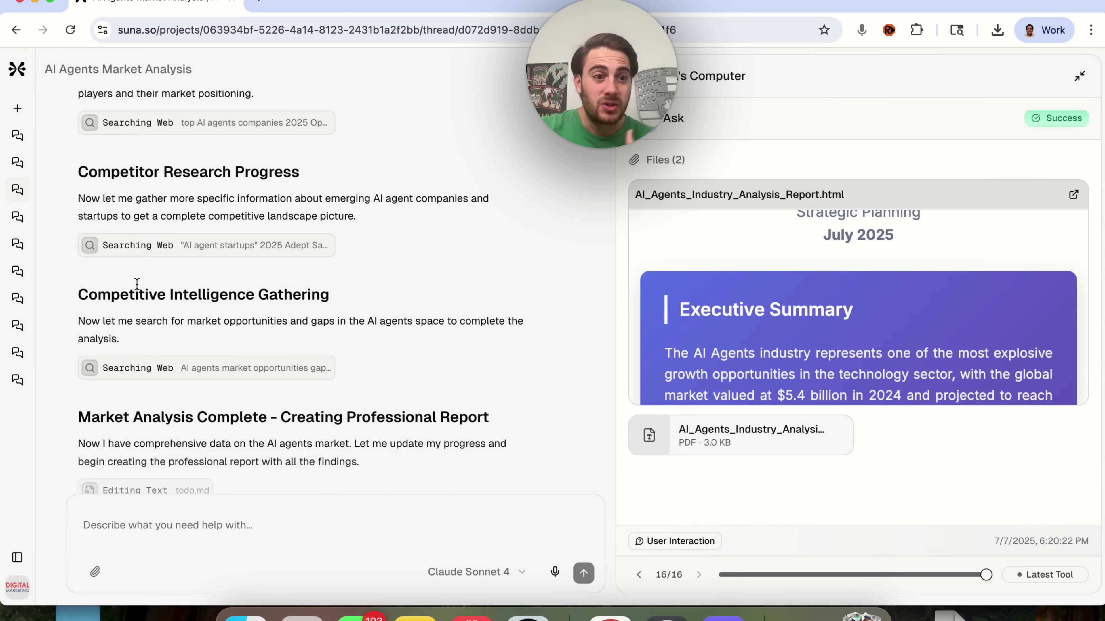
Review 6-day-content-calendar.md in the Content Marketing Strategy workspace files, then return to the file list
click(17, 141)
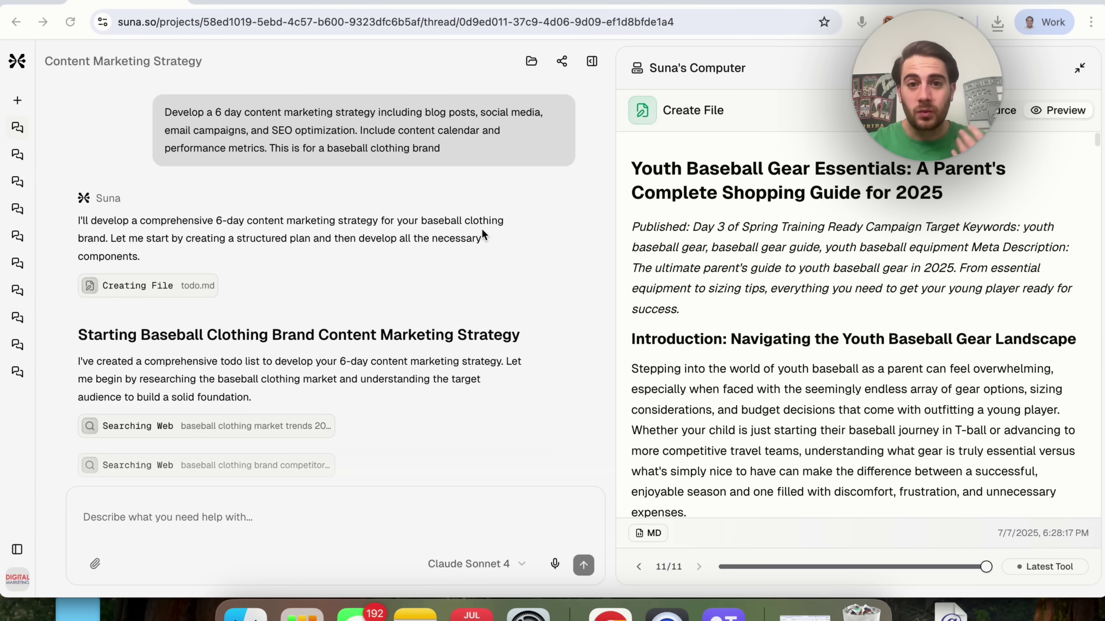
click(532, 64)
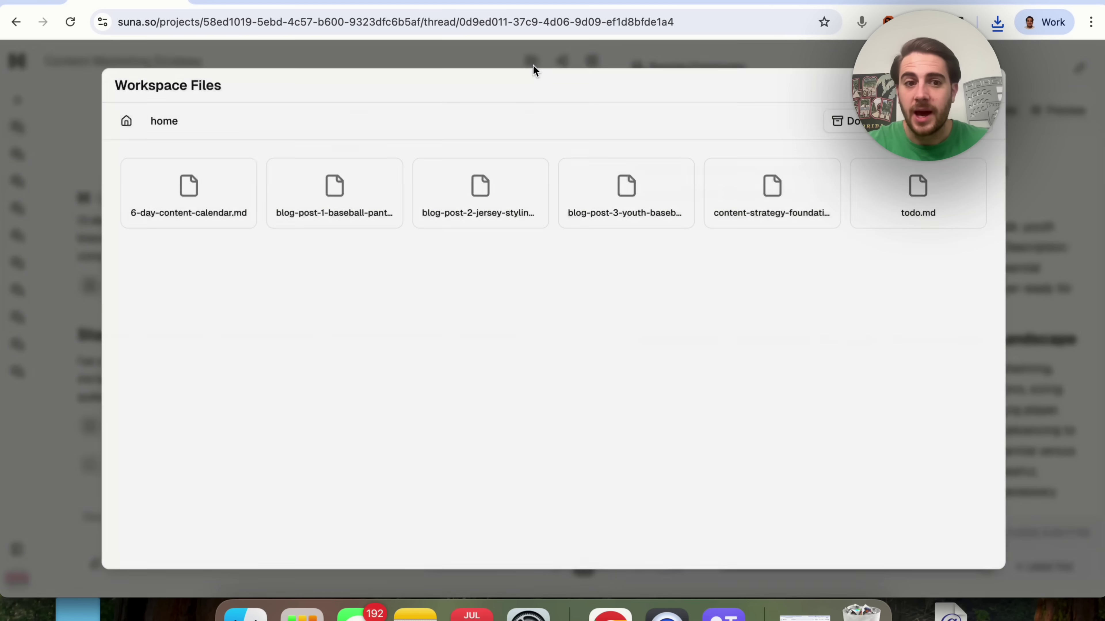
click(178, 194)
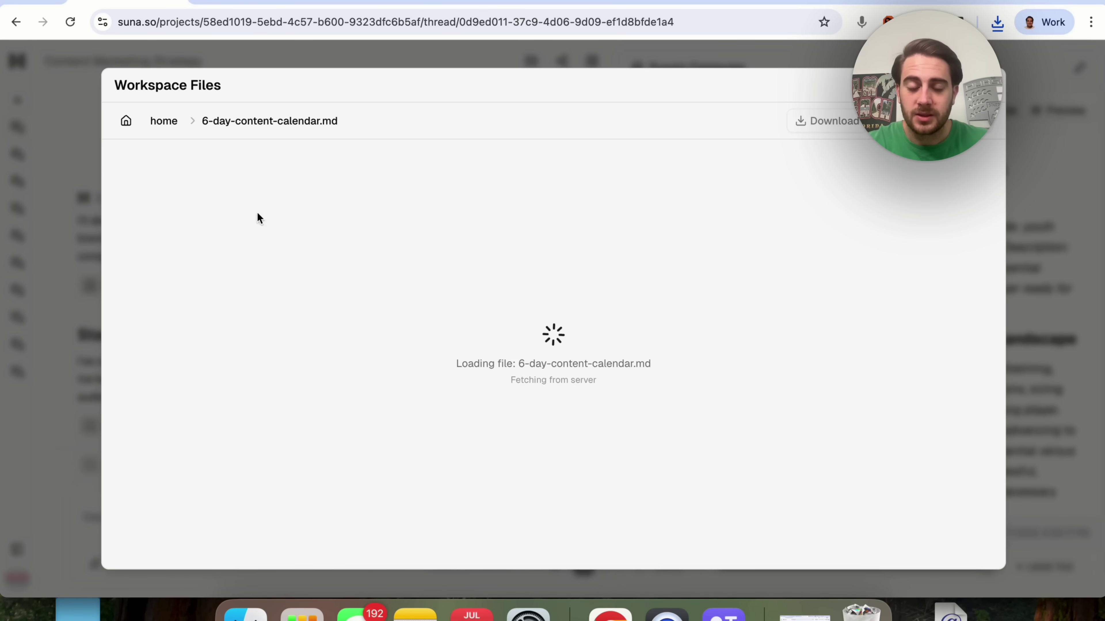
scroll(427, 314, down, 4)
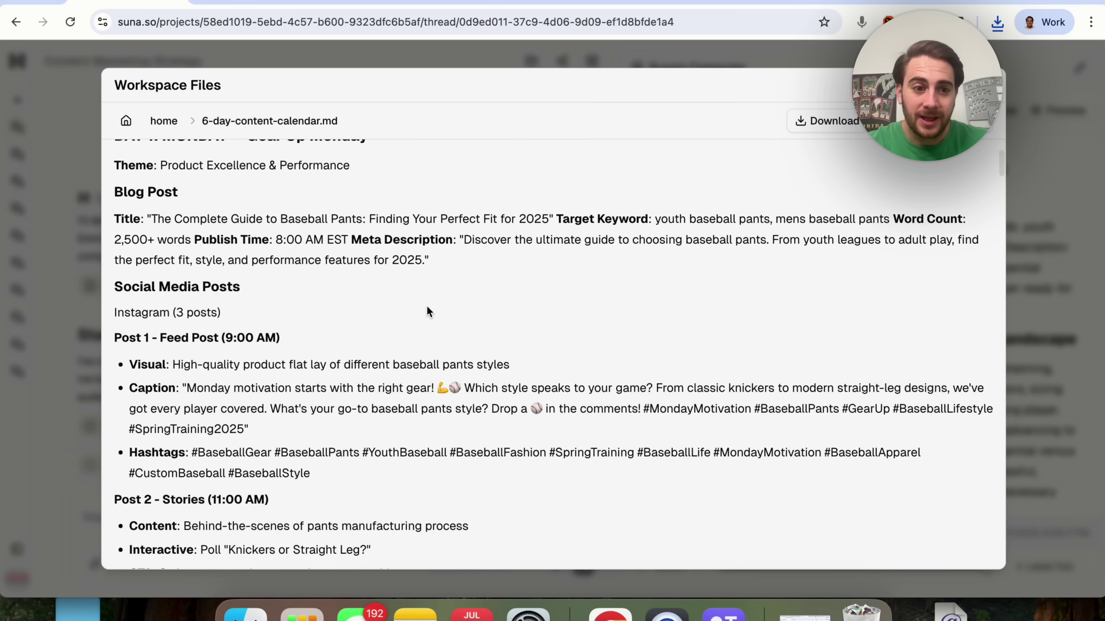
scroll(428, 312, up, 5)
scroll(428, 312, down, 5)
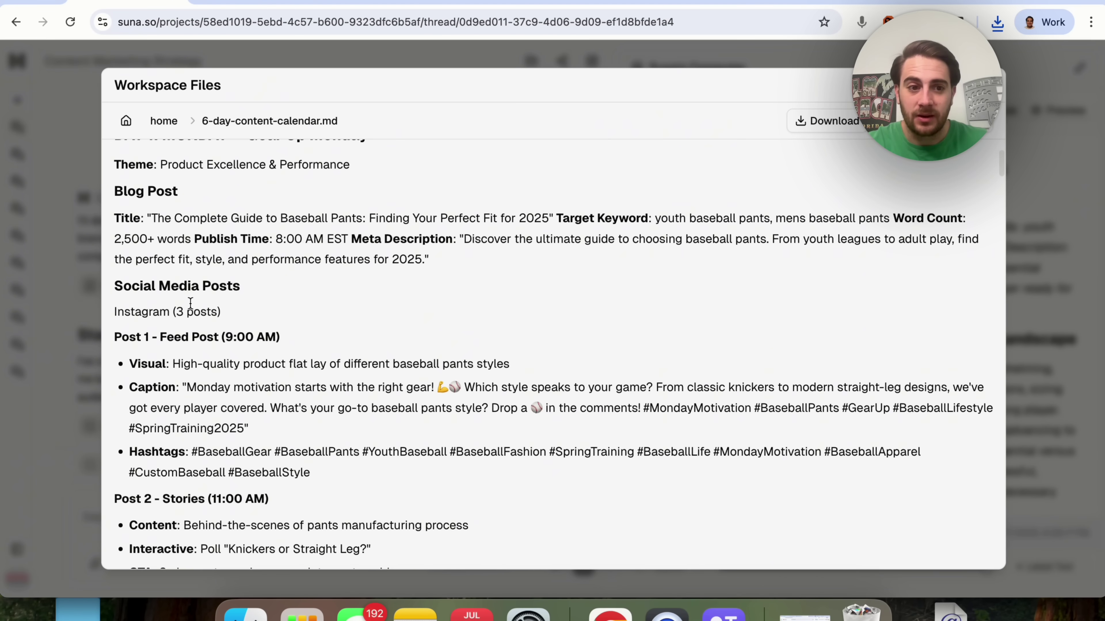
scroll(182, 250, down, 9)
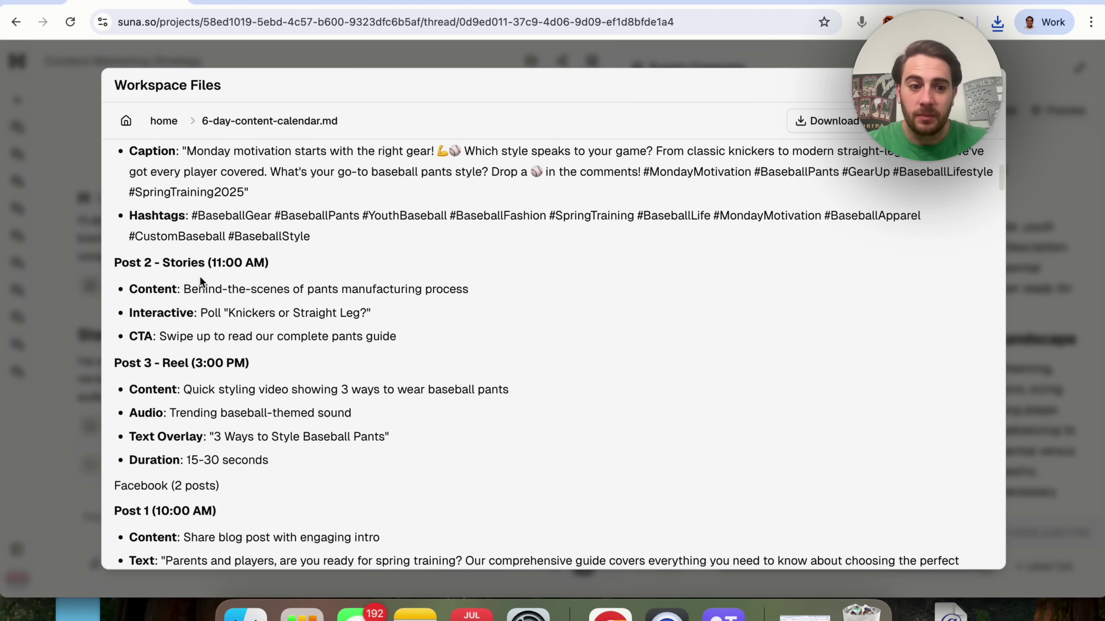
scroll(163, 298, down, 4)
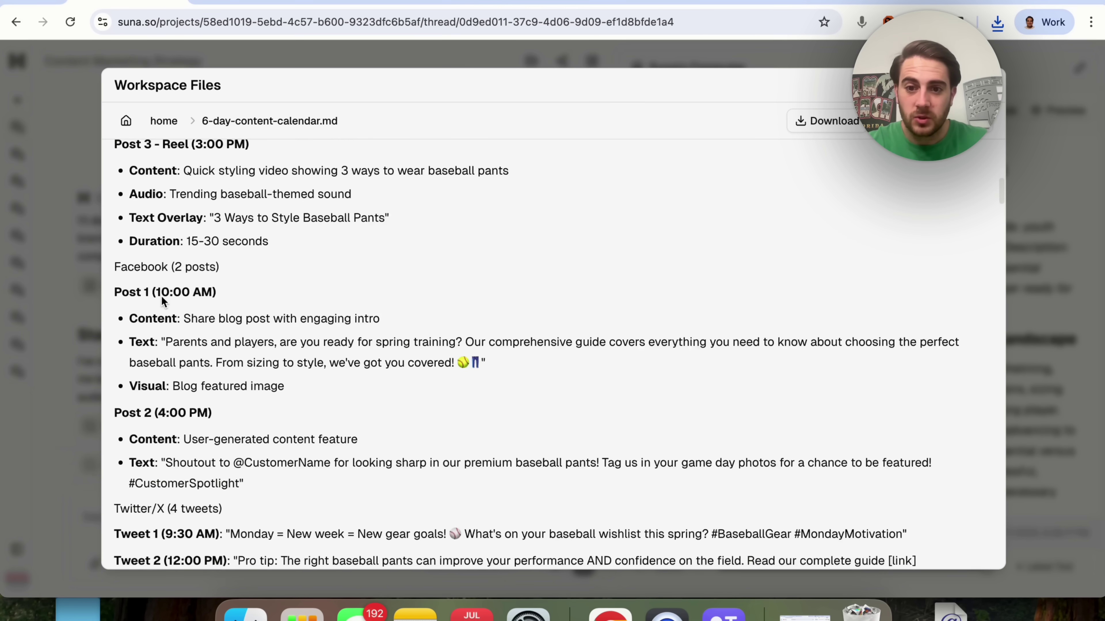
scroll(176, 281, up, 15)
click(163, 121)
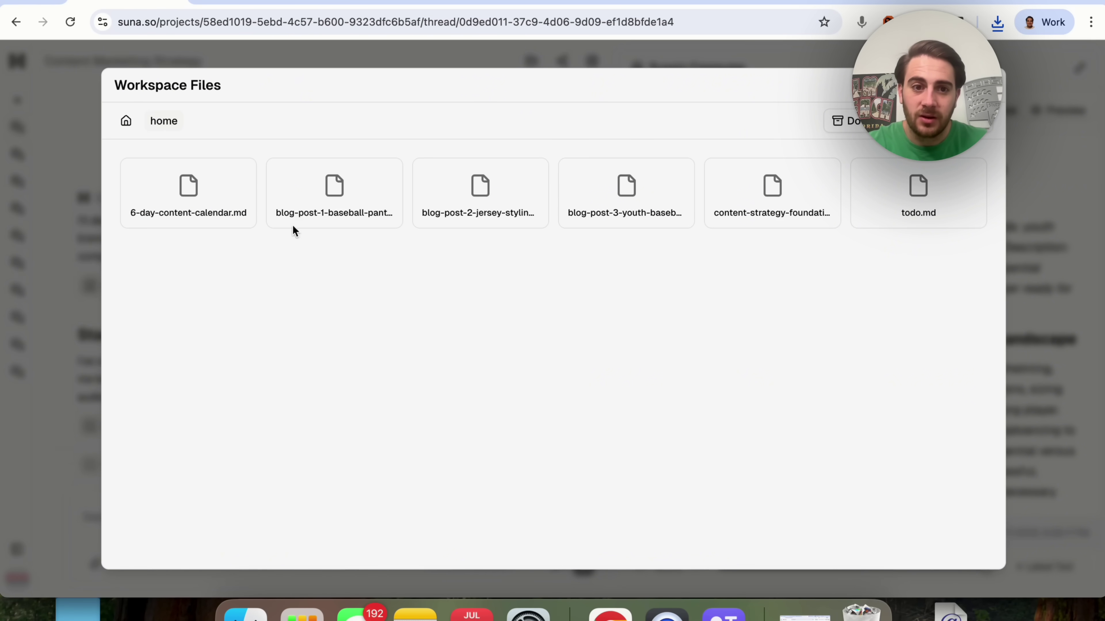
Read blog-post-1-baseball-pants-guide.md to the end and return to the workspace file list
click(357, 193)
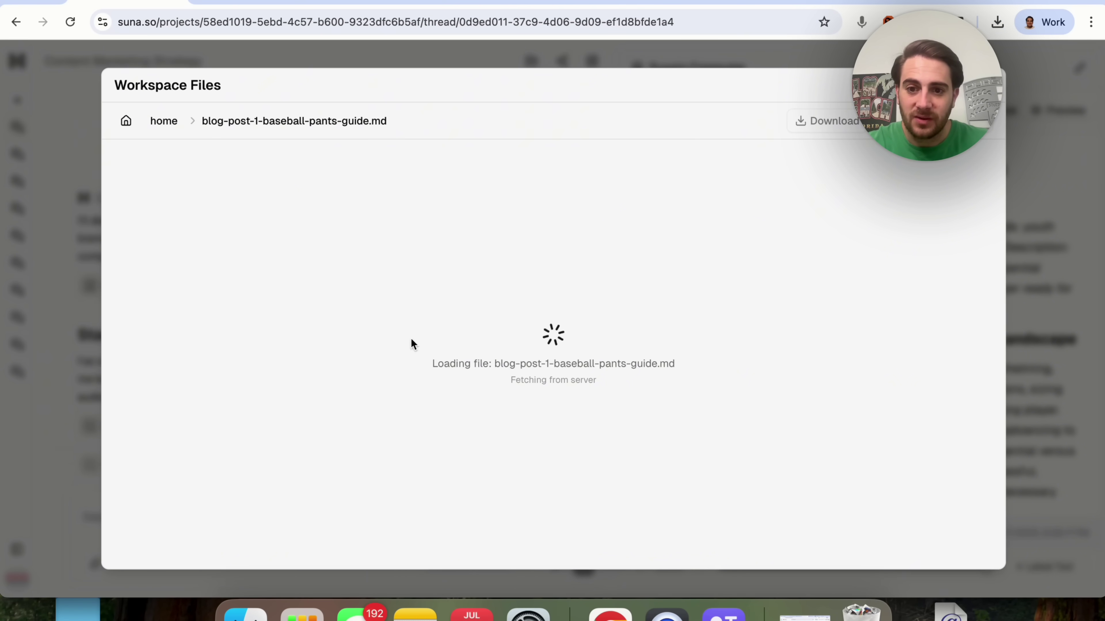
scroll(411, 337, down, 1)
scroll(411, 338, up, 1)
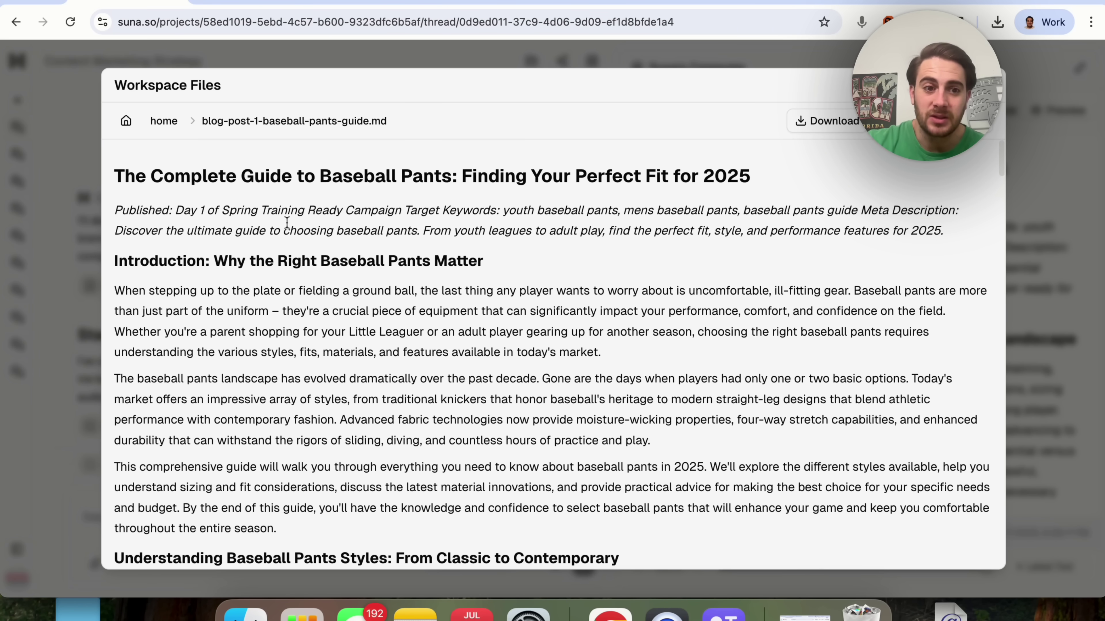
scroll(287, 221, down, 20)
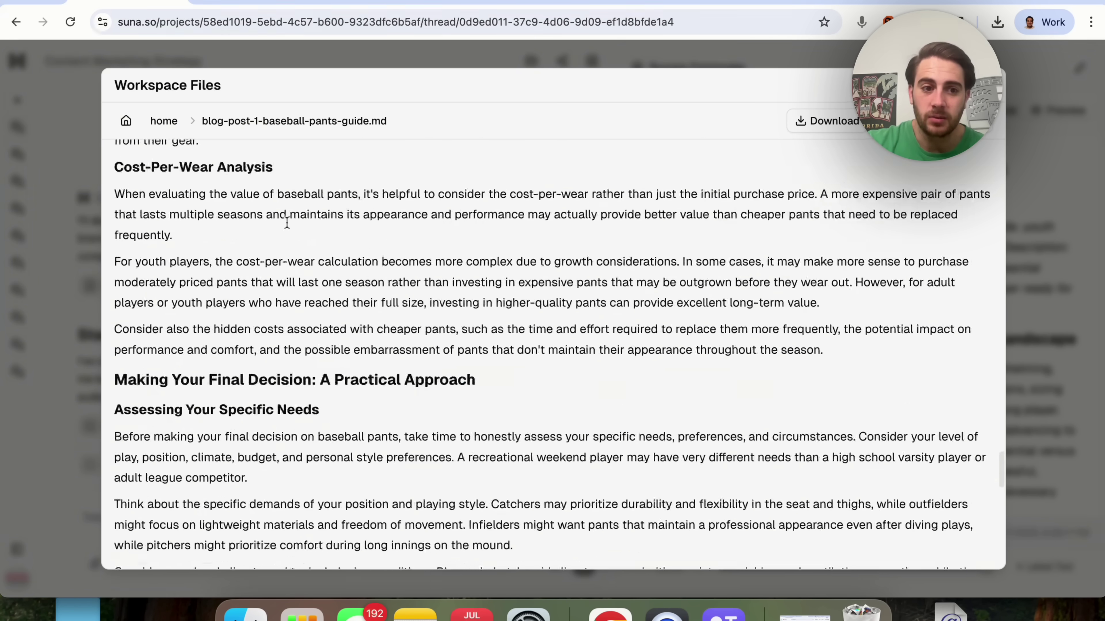
scroll(287, 222, down, 10)
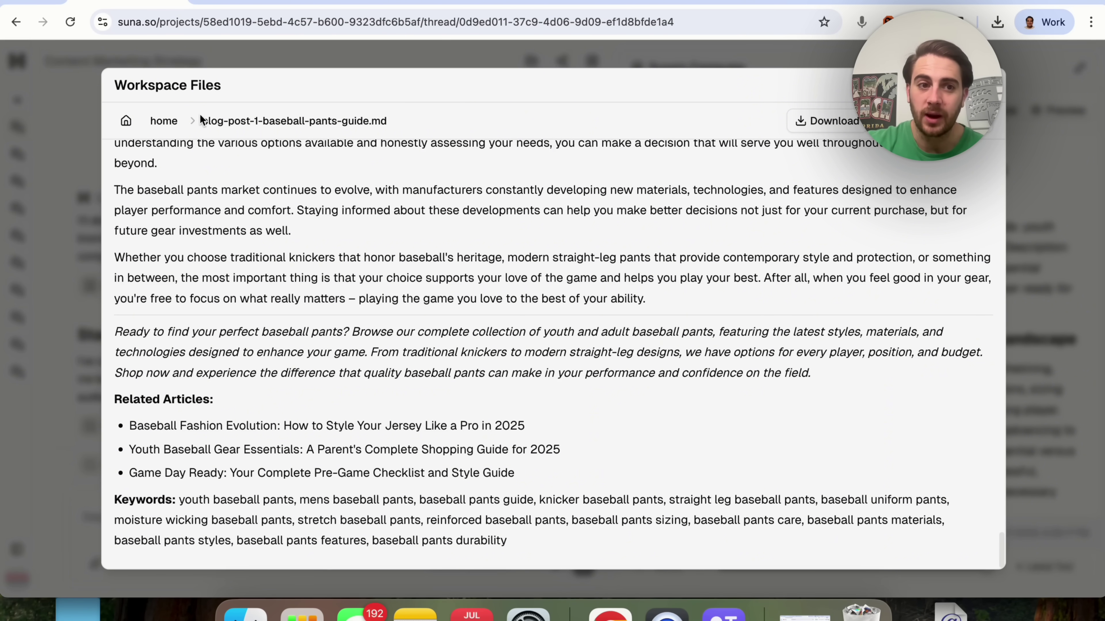
click(163, 126)
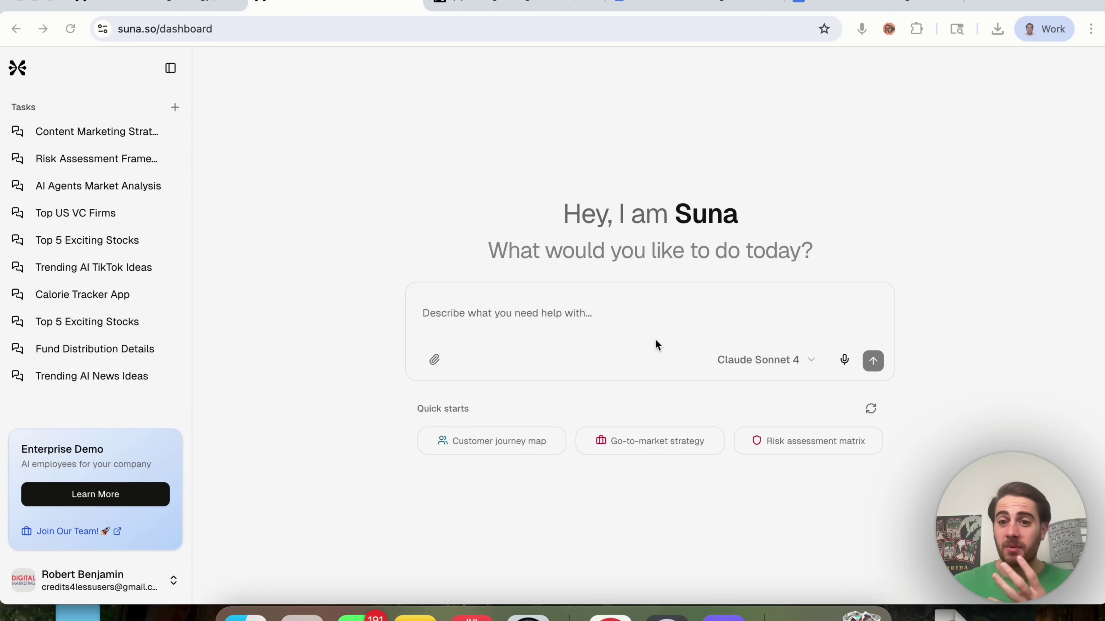
Submit a portfolio analysis request for 20% real estate, 30% crypto, 40% tech index, 10% cash
click(572, 352)
text(I am 29 years old and this is what my portfolio looks like  20% real estate 30% crypto 40% tech index funds 10% cash  Can you perform an investment portfolio analysis on this and let me know why this is good / could potentially be bad?)
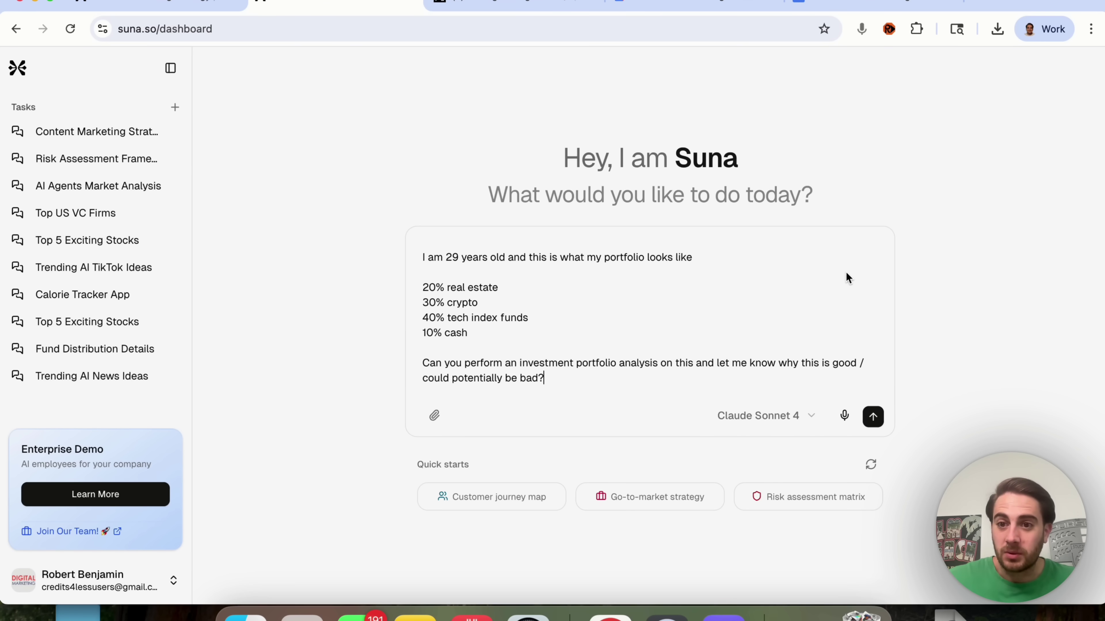
click(873, 416)
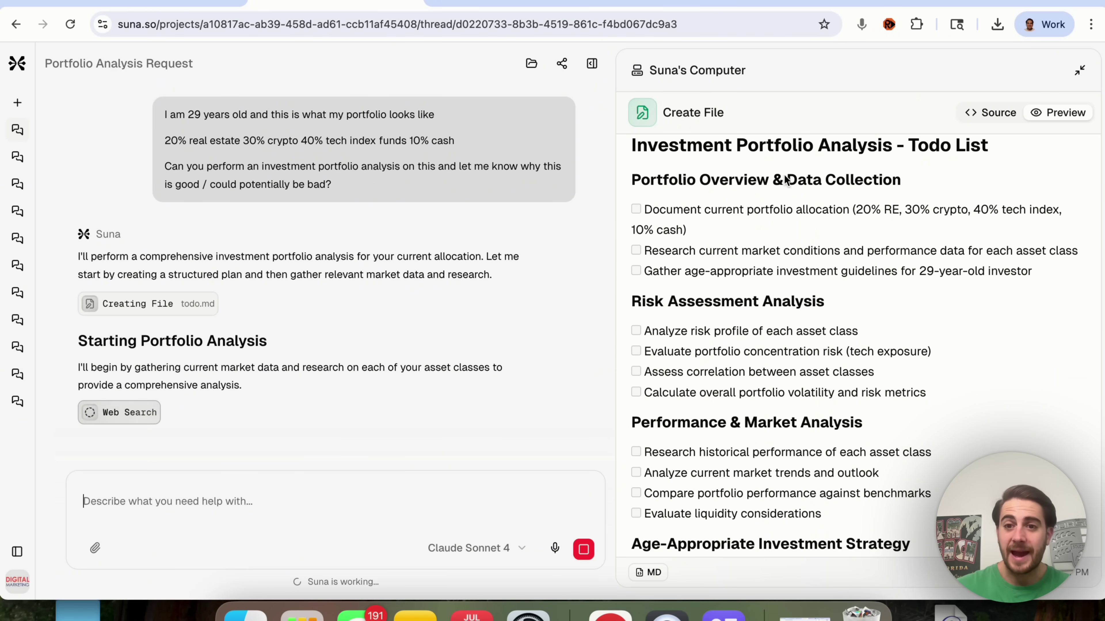
Review the agent's todo.md portfolio plan and scroll down to the finished report files
scroll(815, 153, down, 5)
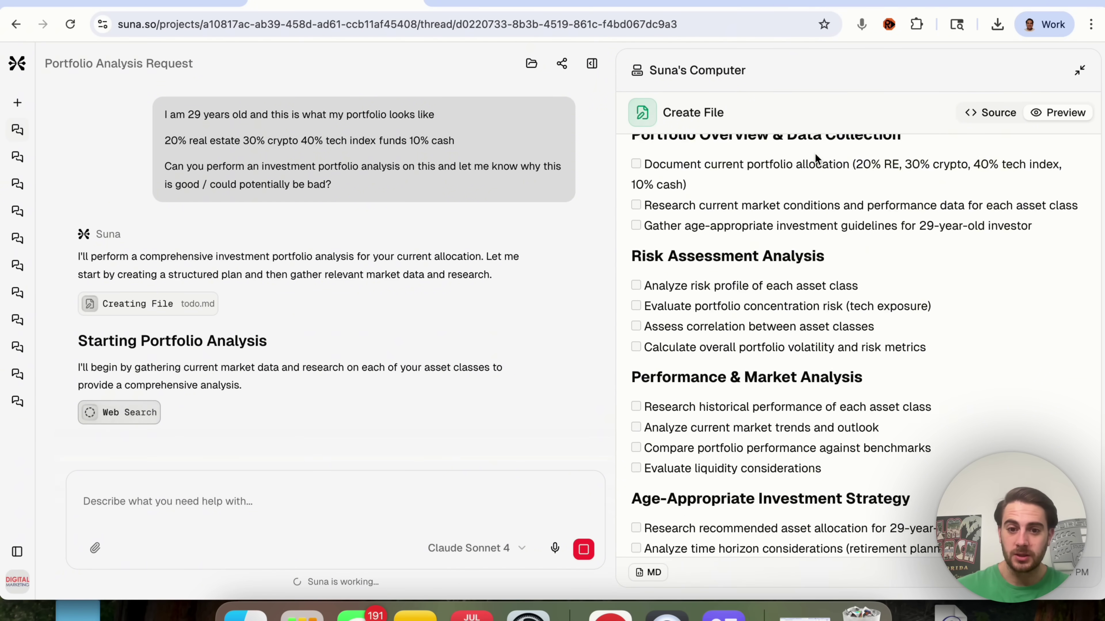
scroll(794, 262, down, 5)
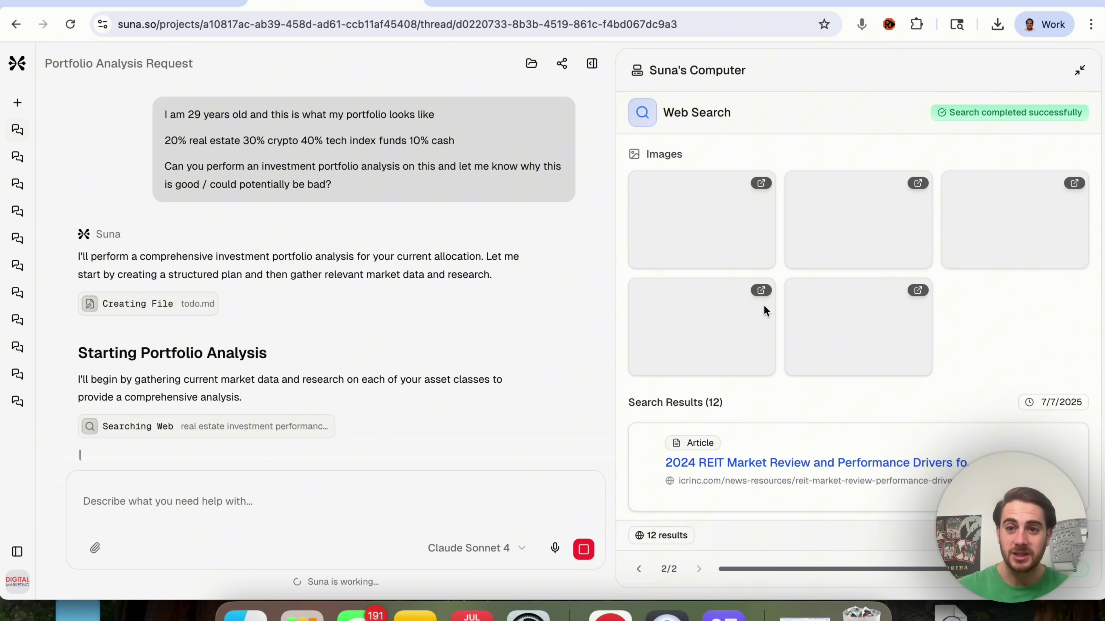
click(163, 304)
scroll(673, 353, down, 3)
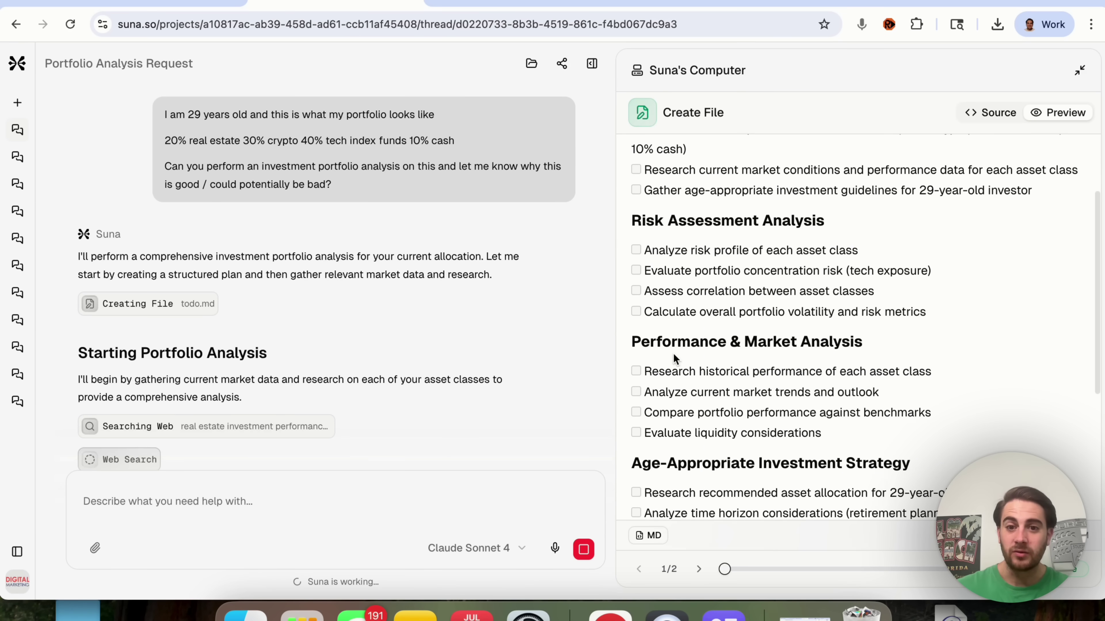
scroll(778, 357, down, 2)
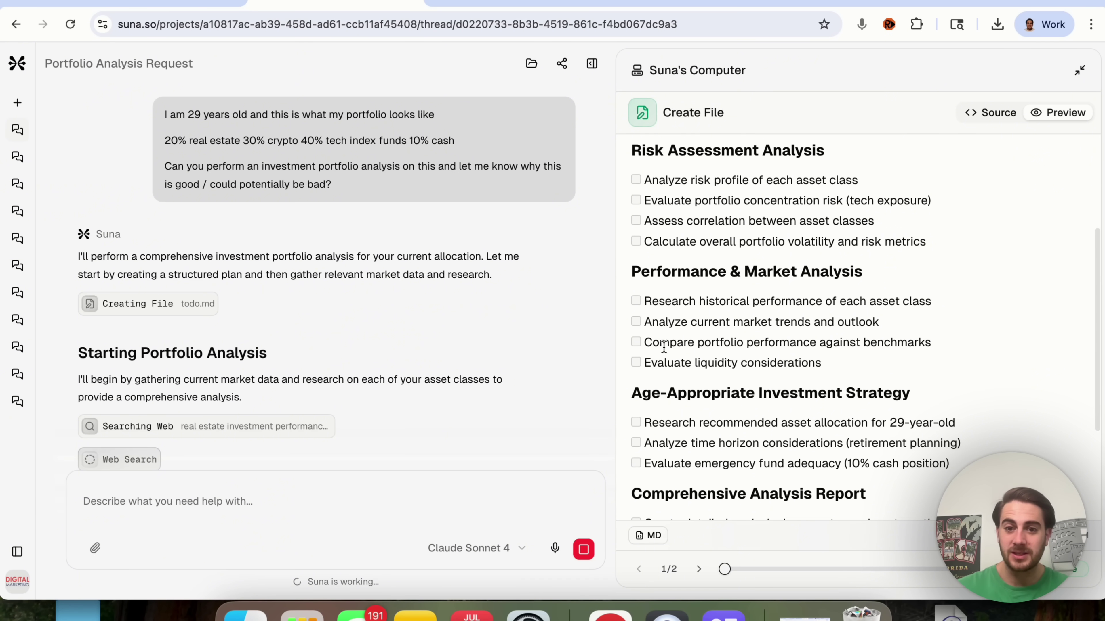
scroll(745, 397, down, 2)
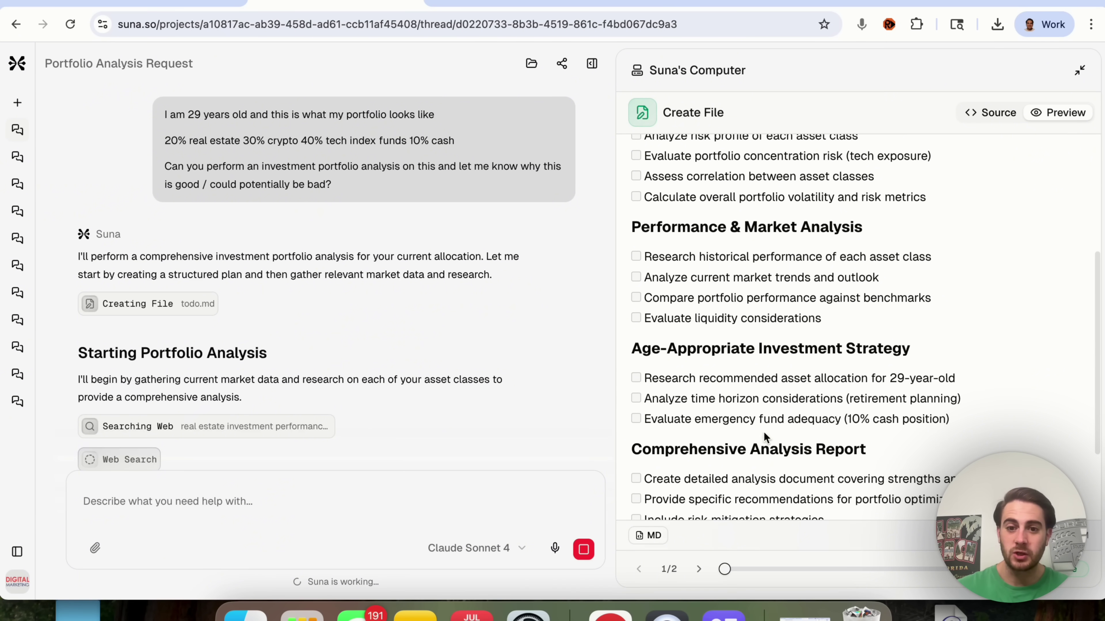
scroll(704, 447, down, 2)
scroll(703, 447, down, 3)
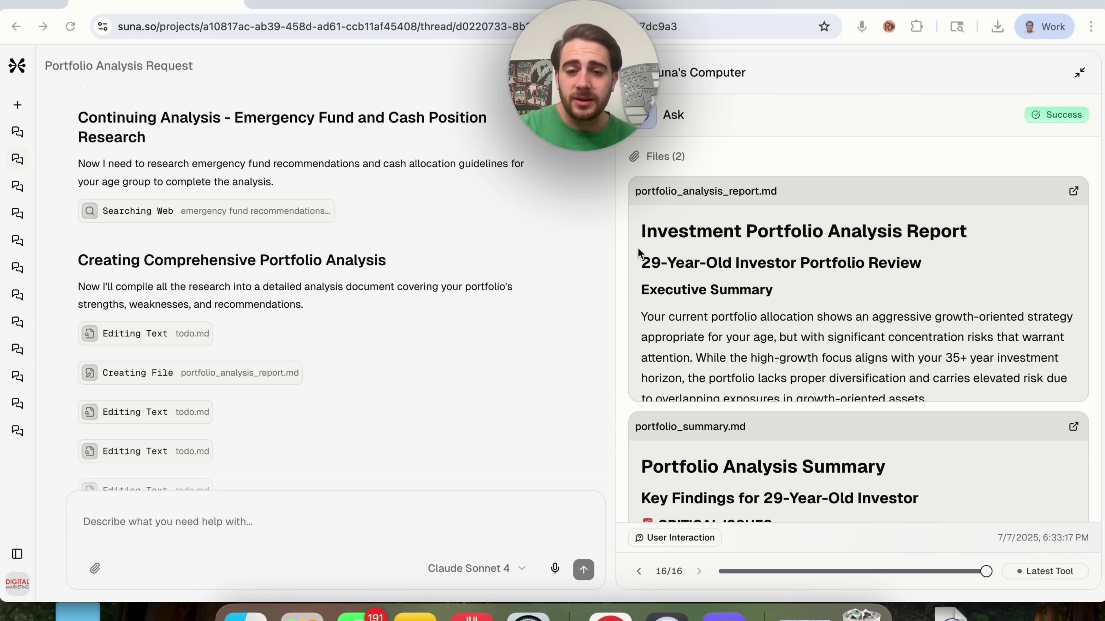
Scroll through the contents of portfolio_analysis_report.md and portfolio_summary.md
scroll(742, 292, down, 3)
scroll(744, 294, down, 1)
scroll(739, 289, up, 5)
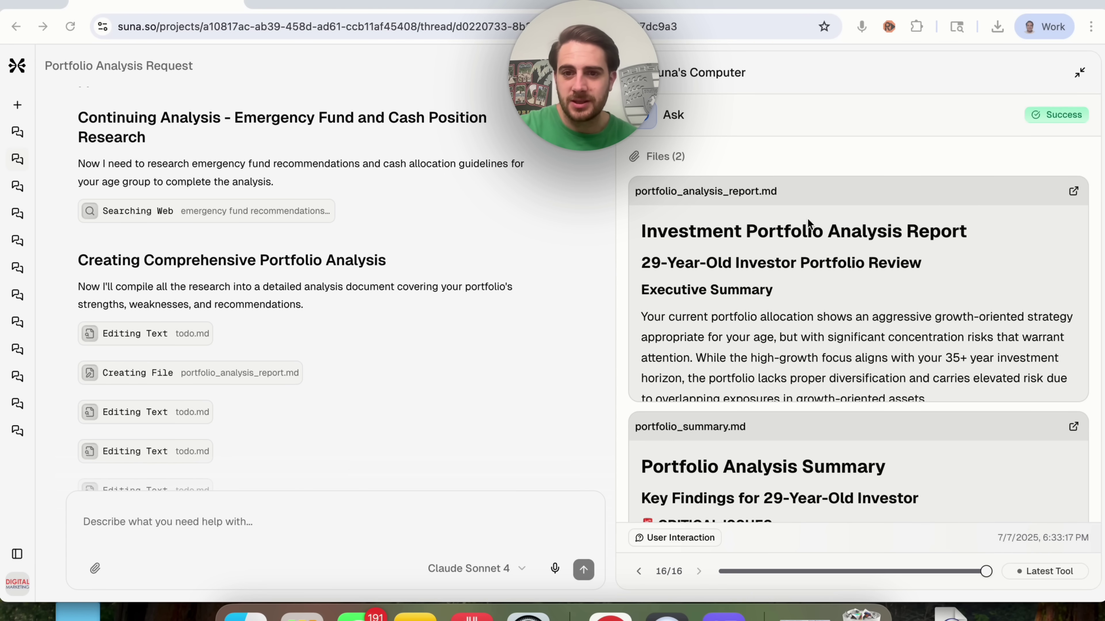
scroll(772, 327, down, 2)
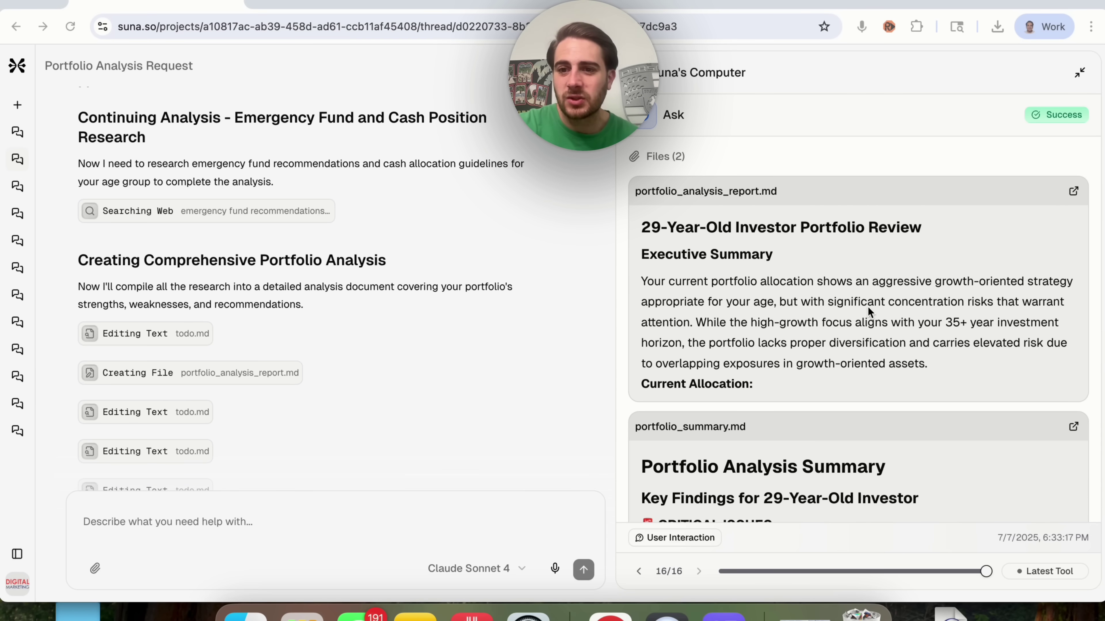
scroll(842, 314, down, 5)
scroll(828, 436, down, 6)
scroll(828, 437, up, 2)
scroll(830, 437, down, 4)
scroll(829, 437, down, 4)
scroll(829, 437, down, 5)
scroll(828, 437, down, 8)
scroll(739, 418, up, 1)
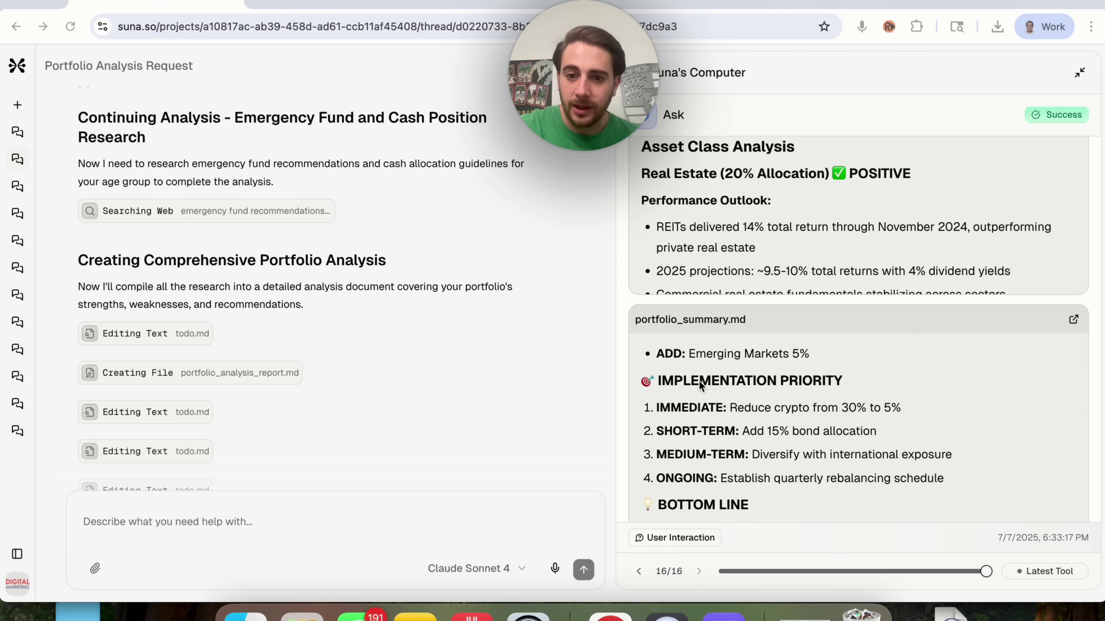
scroll(811, 424, down, 5)
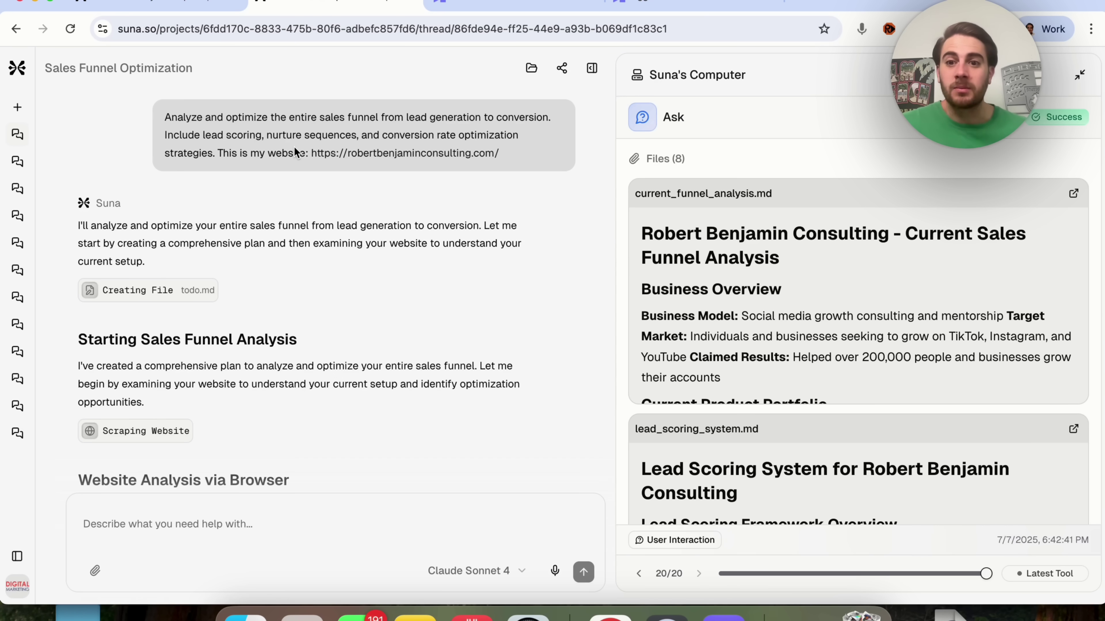
scroll(279, 369, down, 15)
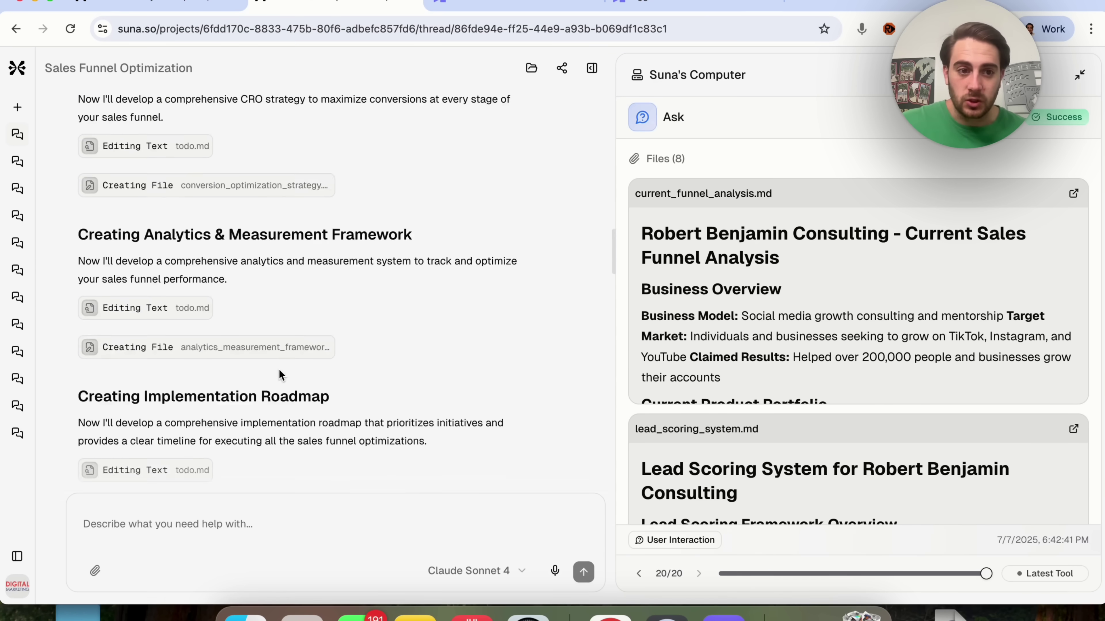
scroll(280, 373, down, 15)
scroll(279, 372, up, 2)
scroll(280, 372, down, 2)
scroll(280, 373, down, 3)
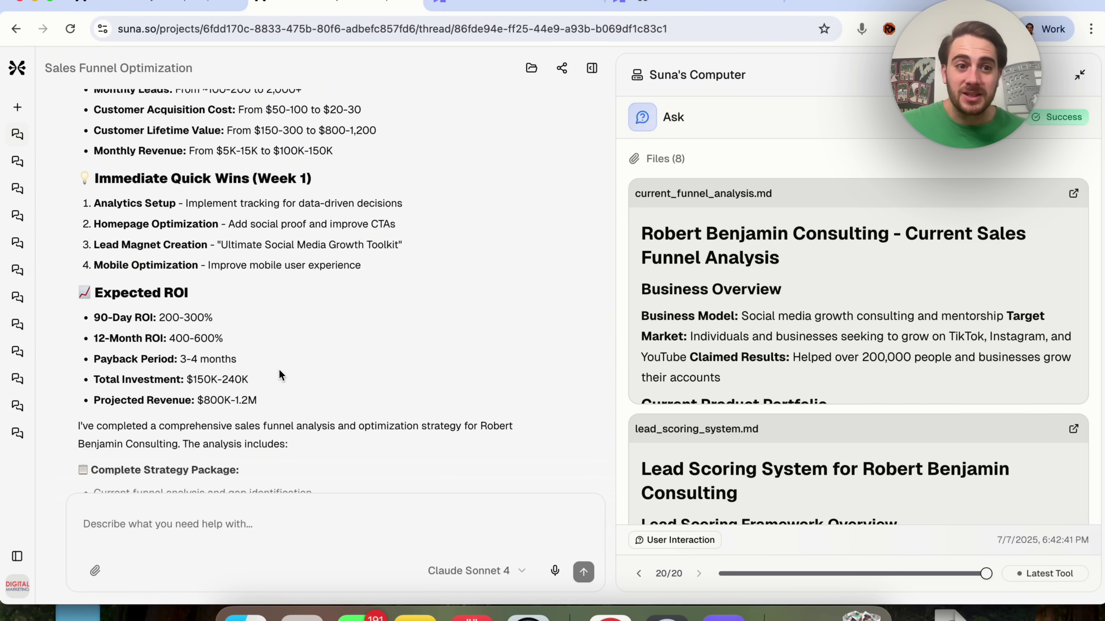
scroll(278, 375, up, 3)
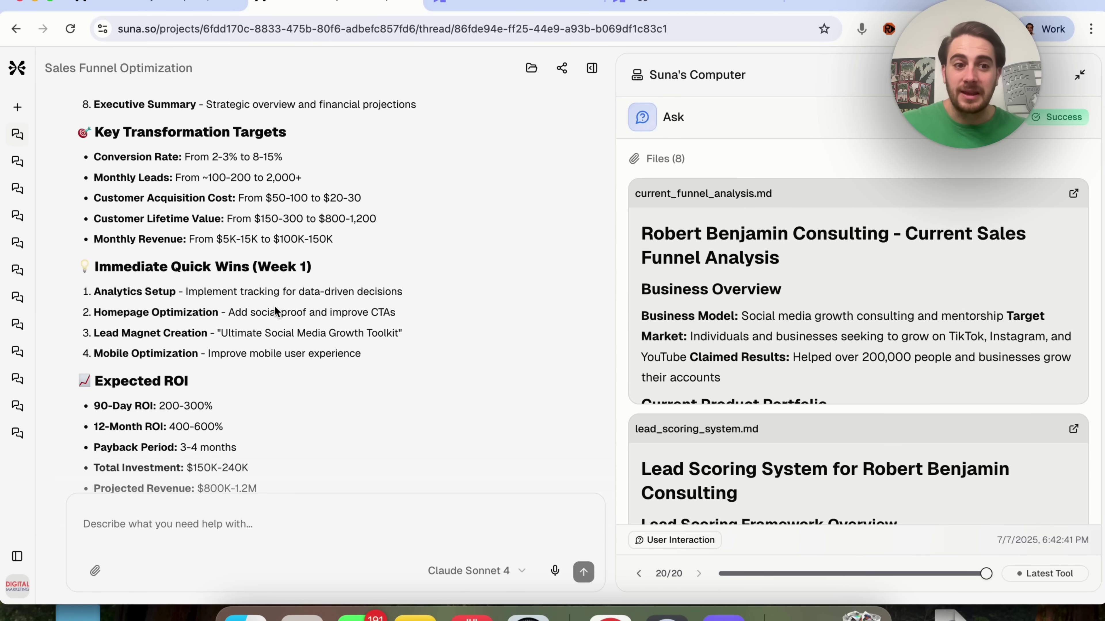
scroll(274, 306, down, 2)
scroll(187, 239, down, 2)
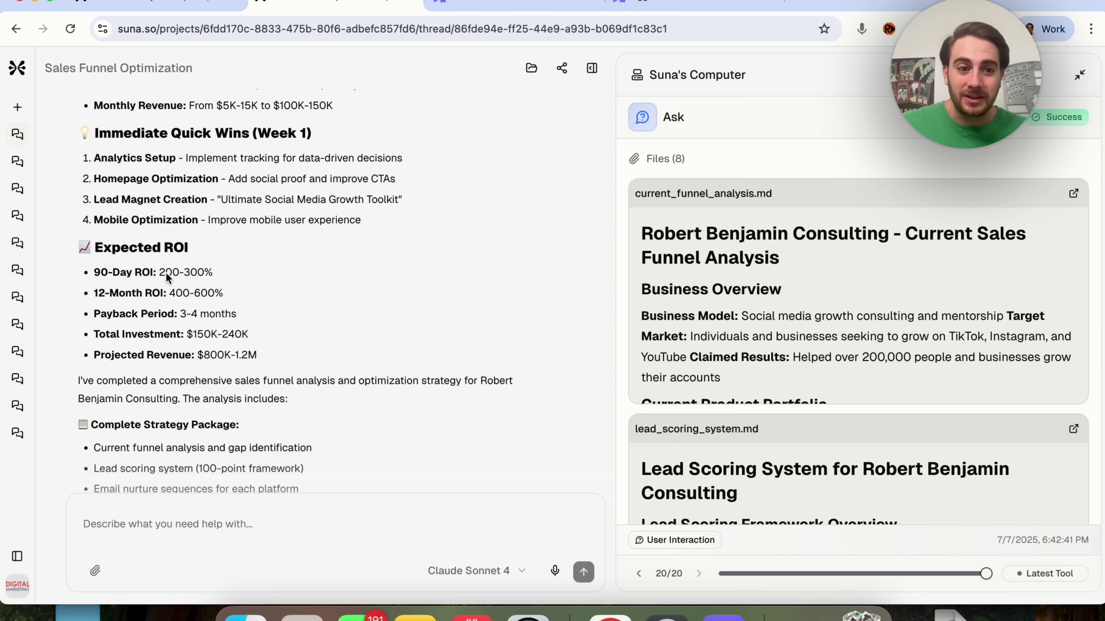
scroll(167, 278, down, 8)
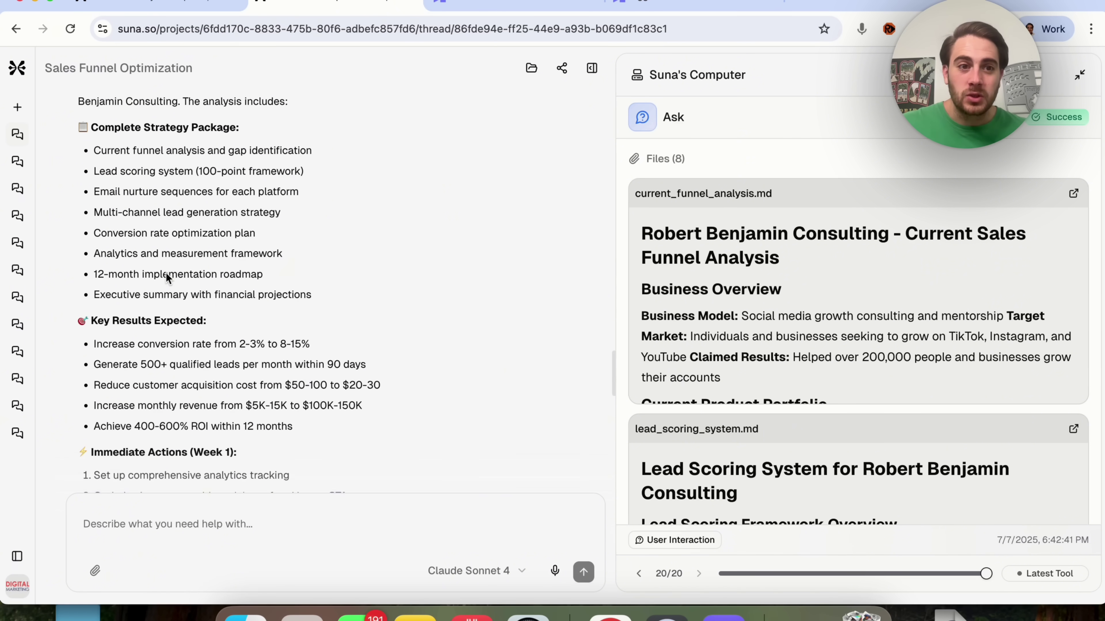
scroll(114, 154, down, 1)
scroll(126, 174, down, 5)
scroll(136, 229, down, 7)
scroll(141, 308, down, 5)
scroll(142, 310, down, 8)
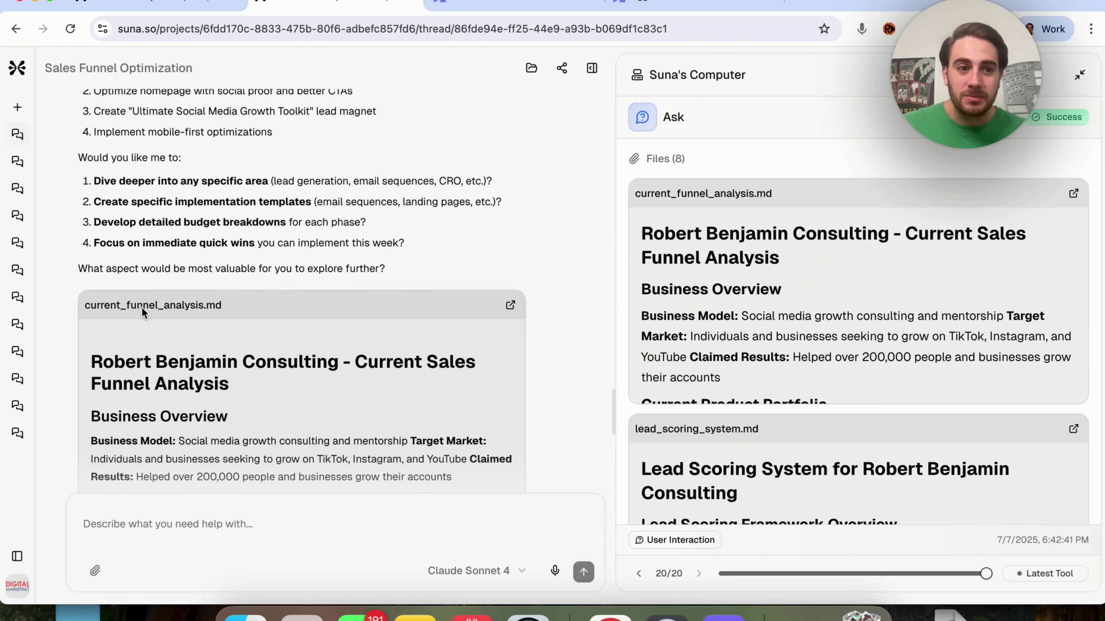
scroll(141, 309, down, 4)
scroll(83, 263, up, 2)
scroll(229, 210, down, 10)
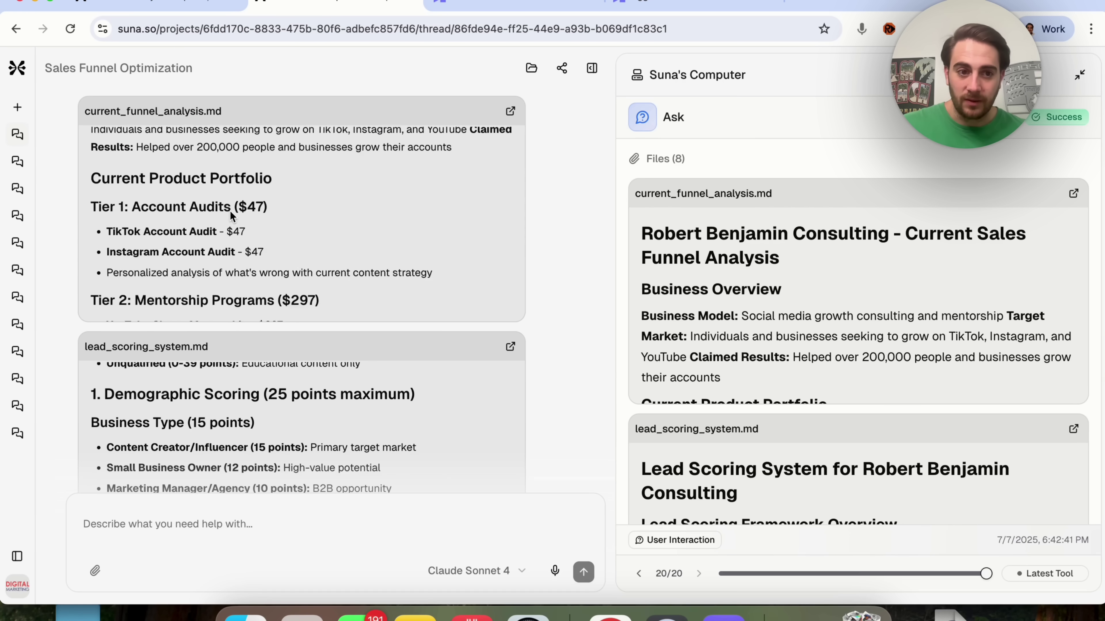
scroll(229, 209, down, 3)
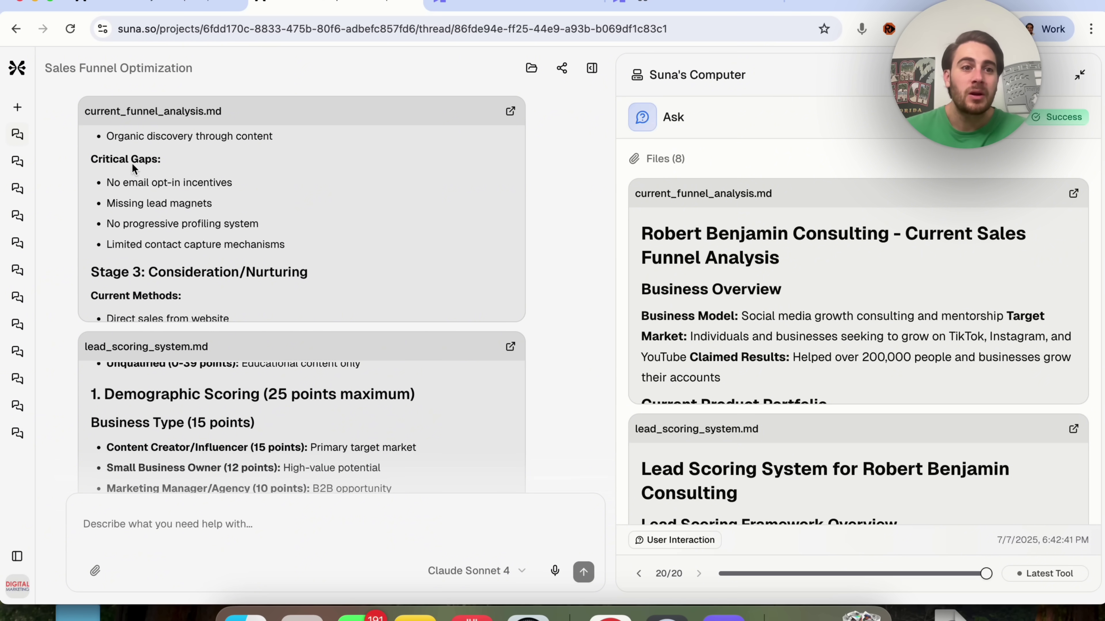
scroll(281, 401, down, 5)
scroll(561, 422, down, 2)
scroll(571, 430, down, 15)
scroll(571, 429, down, 12)
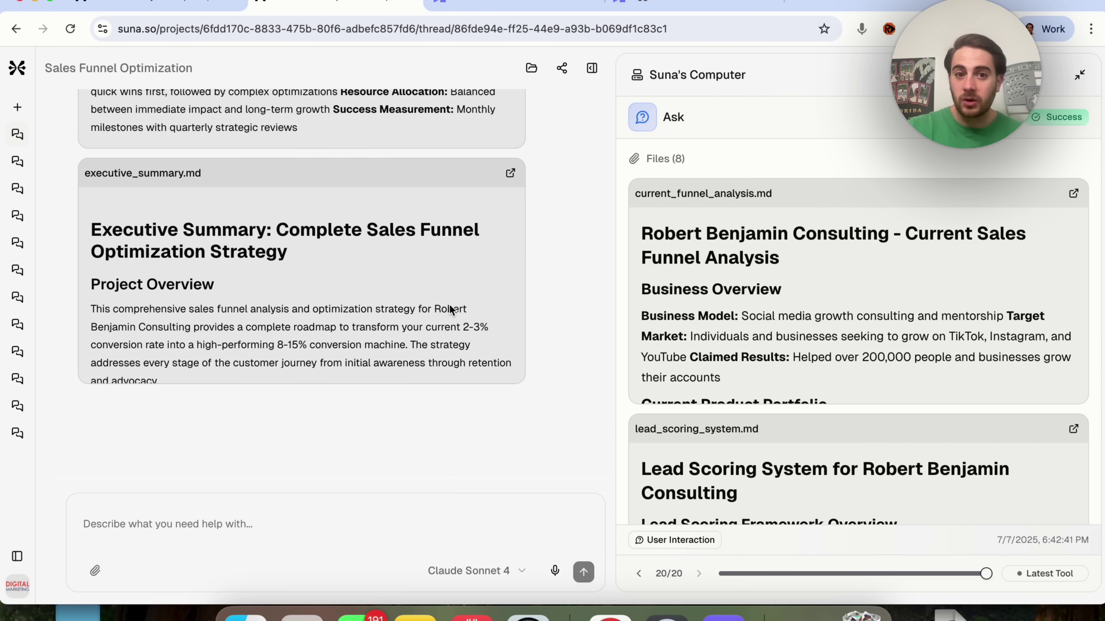
scroll(448, 303, down, 5)
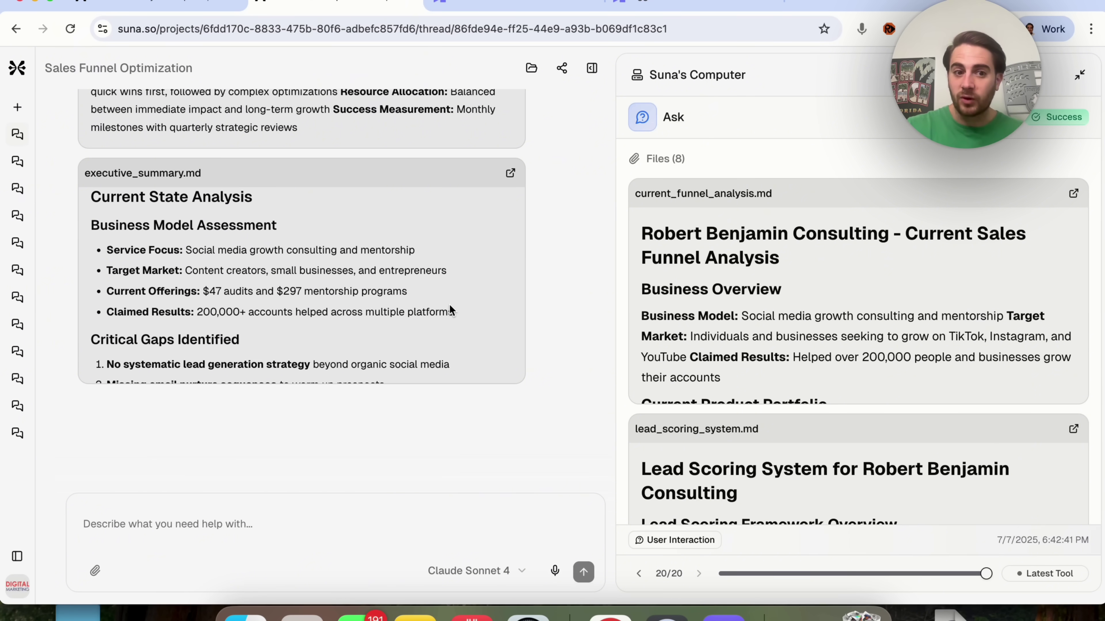
scroll(424, 333, down, 5)
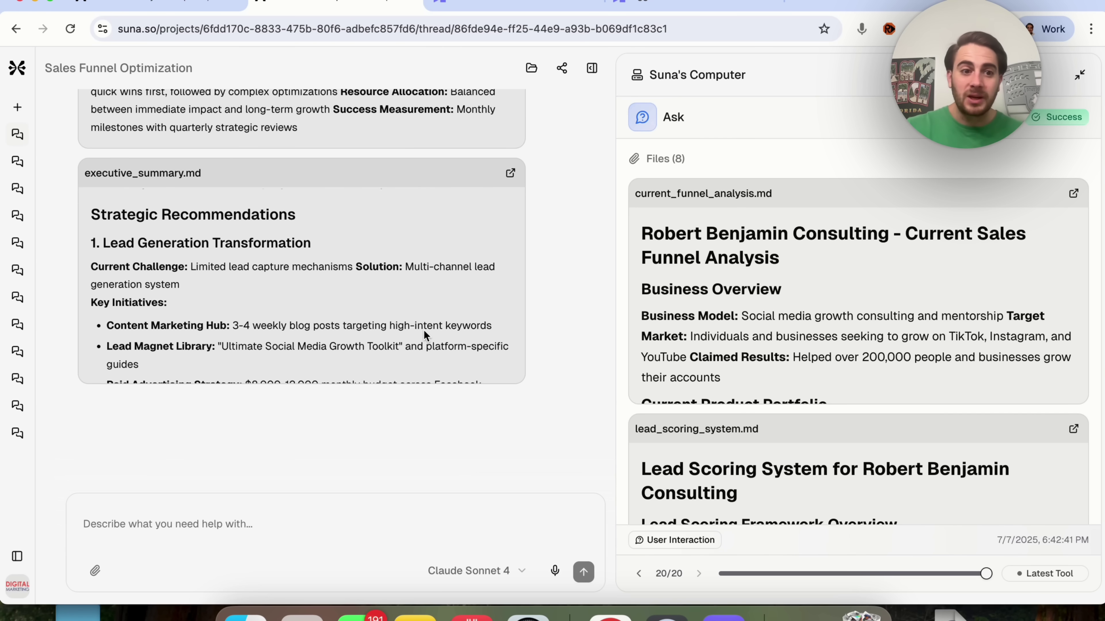
scroll(424, 331, down, 1)
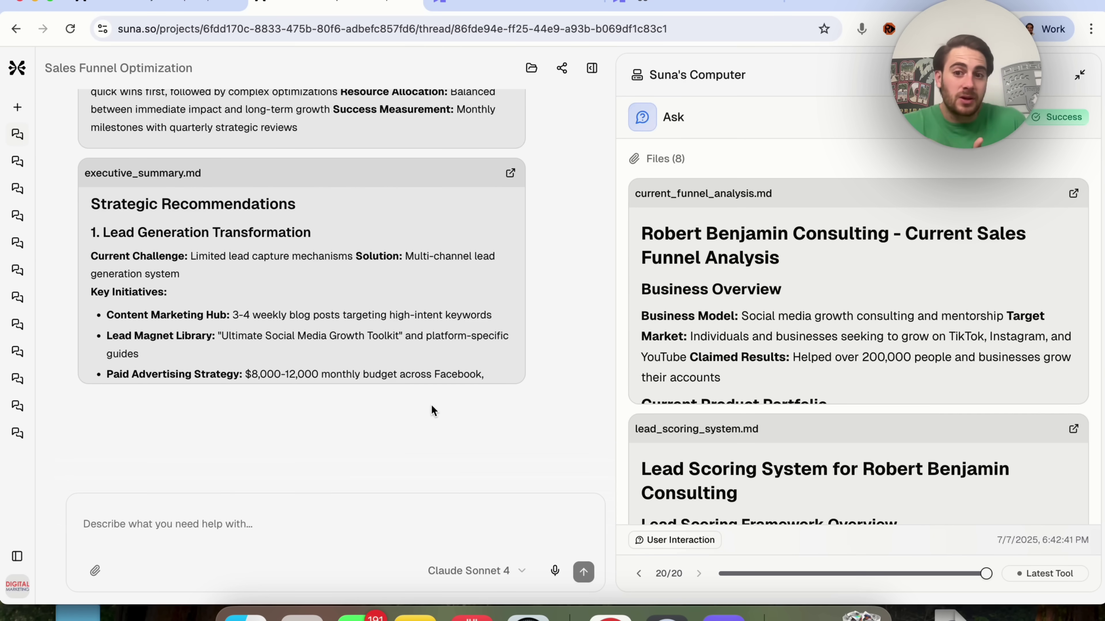